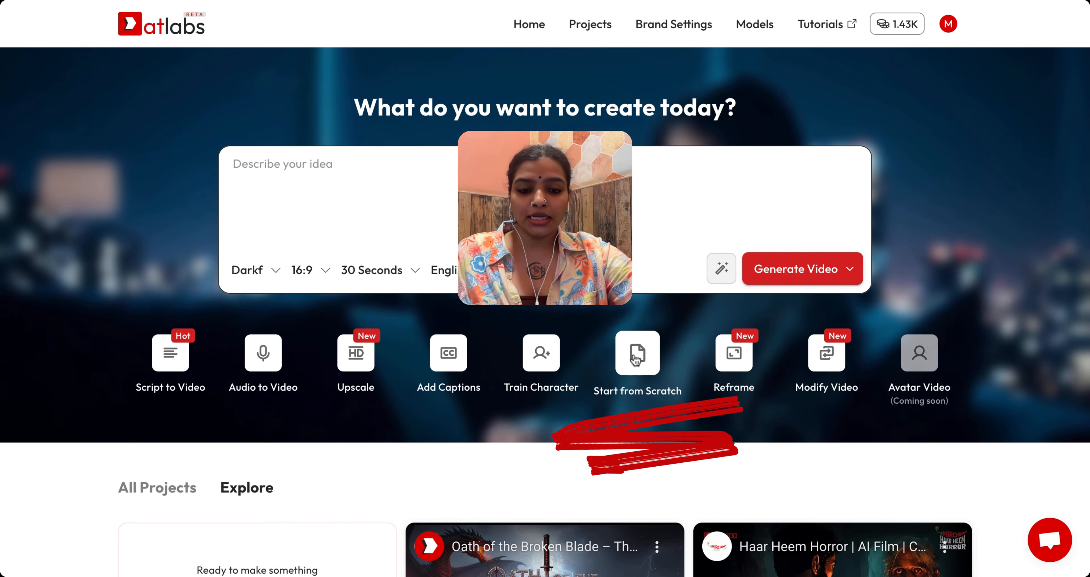
# Step: Start a new story from scratch with English as the language
pyautogui.click(642, 360)
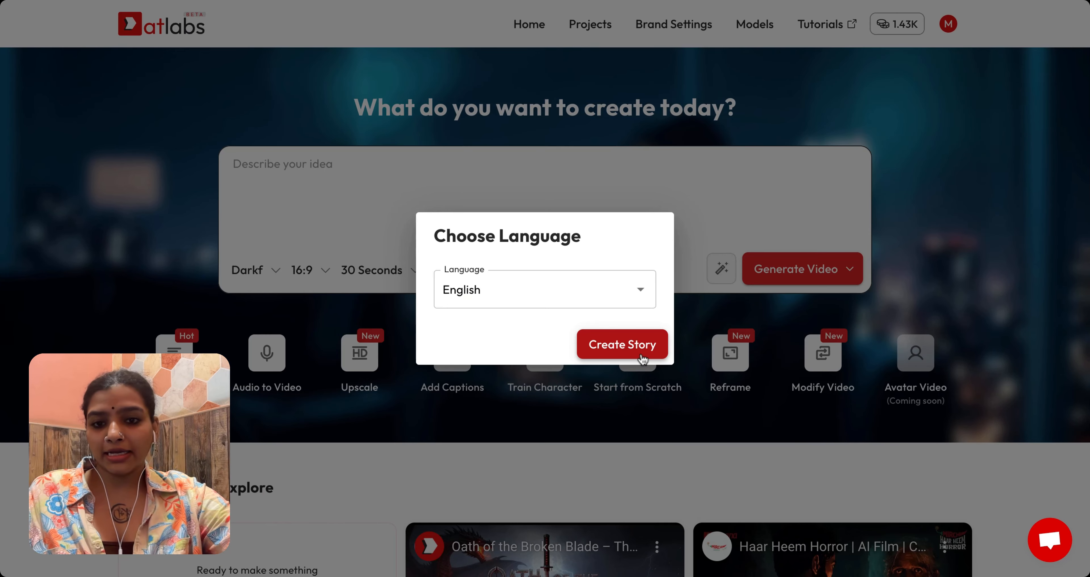
pyautogui.click(622, 286)
pyautogui.click(637, 292)
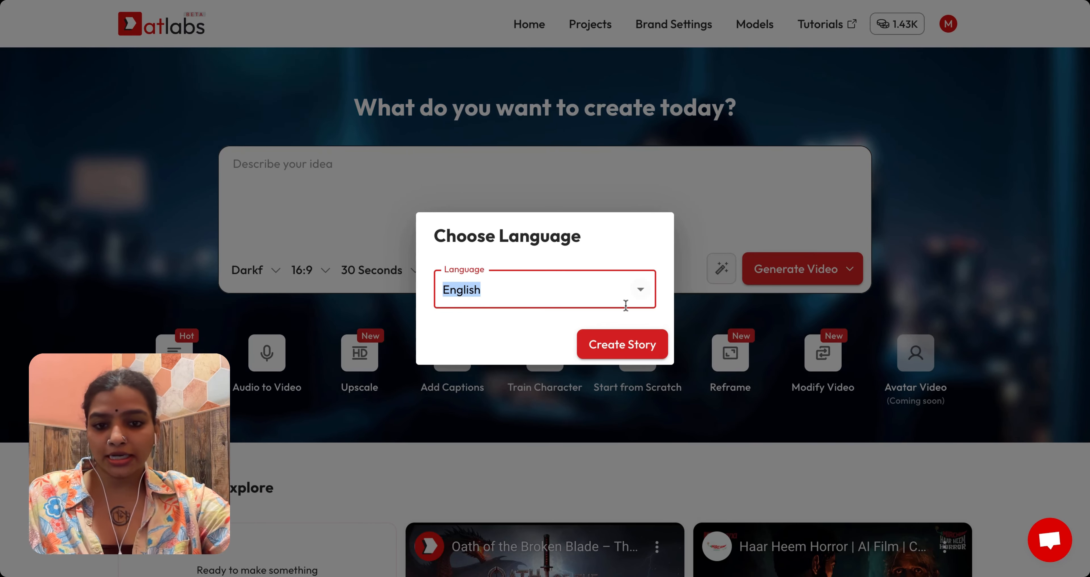
pyautogui.click(629, 347)
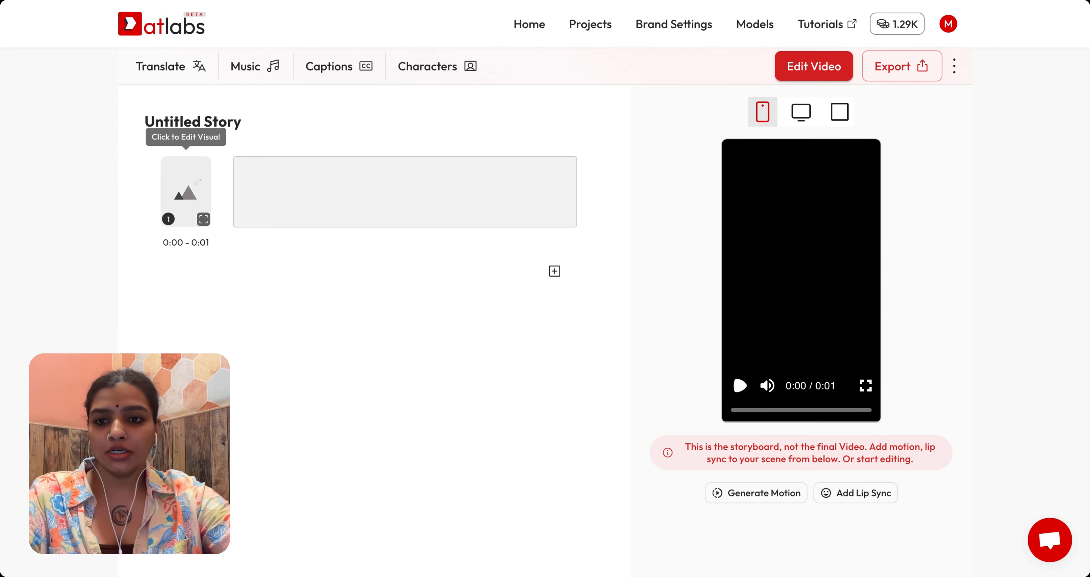
# Step: Rename the project as Start from Scratch flow
pyautogui.click(214, 130)
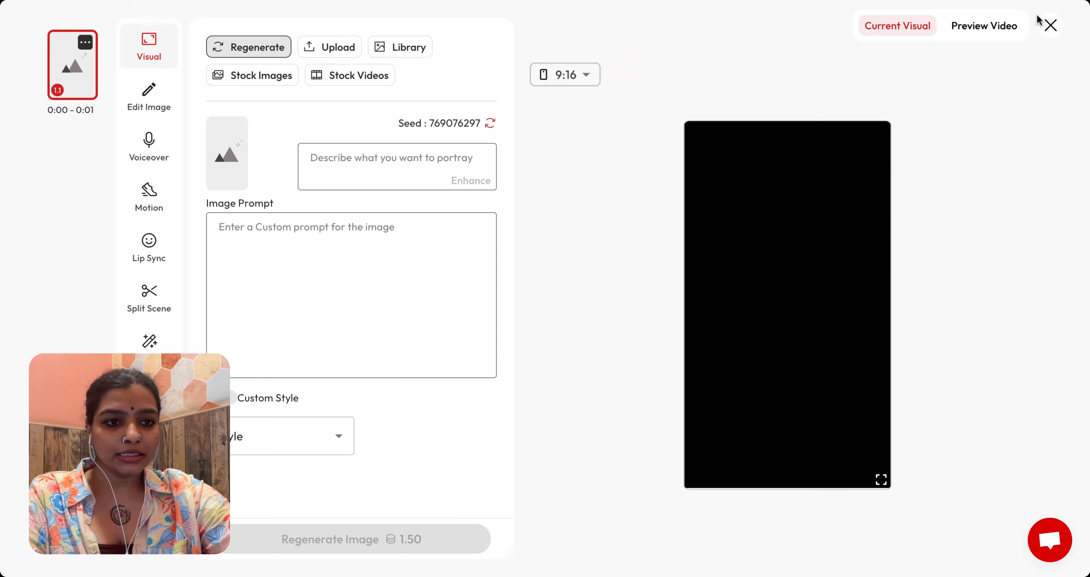
pyautogui.click(1049, 26)
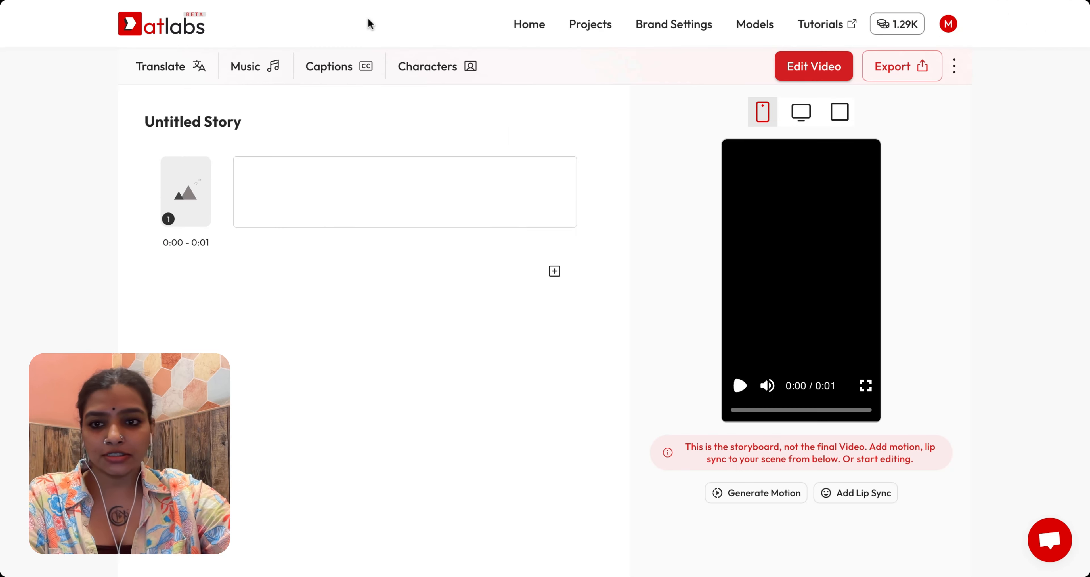
pyautogui.click(235, 122)
pyautogui.write('Start from Scratch flow')
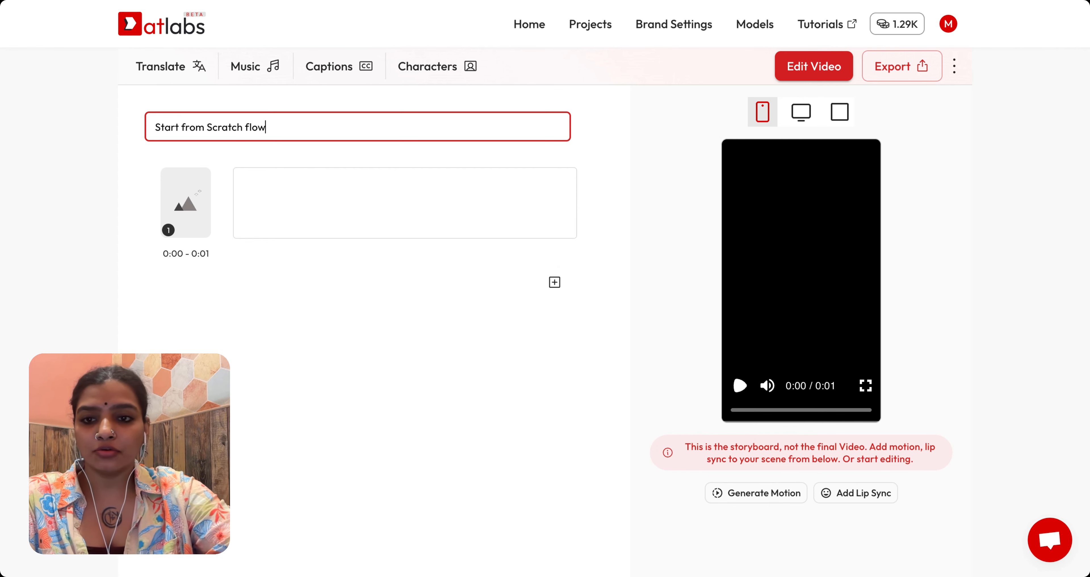
pyautogui.press('Return')
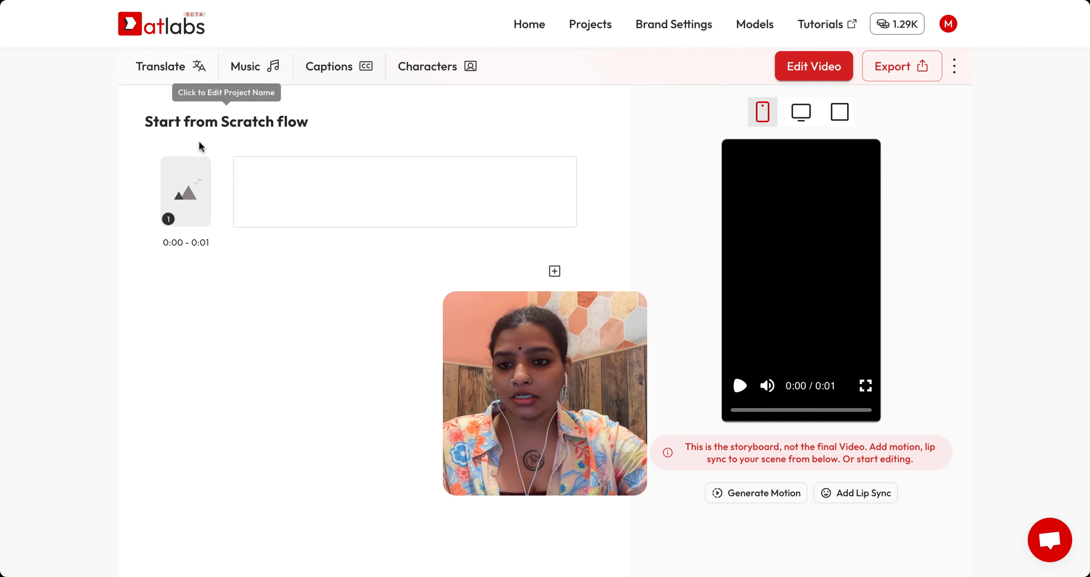
# Step: Open the first scene's visual editor and paste the cosmic-expanse scene text into the portray description
pyautogui.click(188, 190)
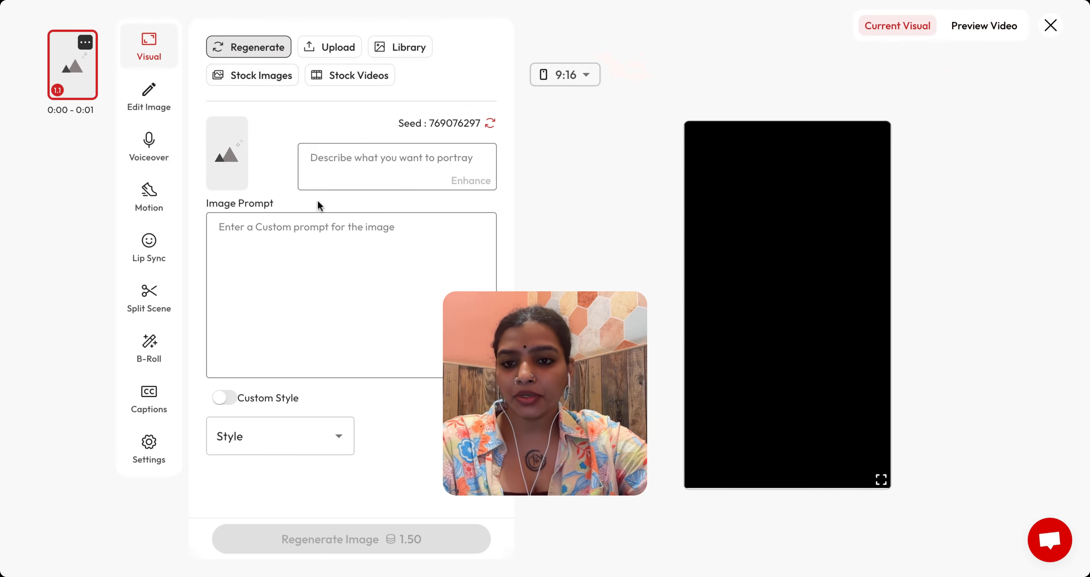
pyautogui.click(299, 241)
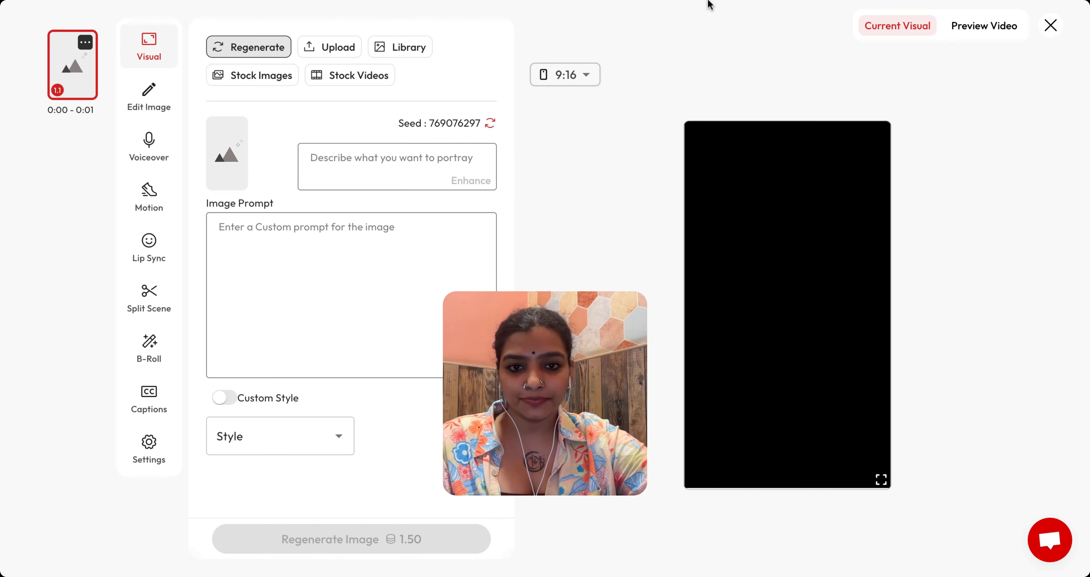
pyautogui.click(398, 254)
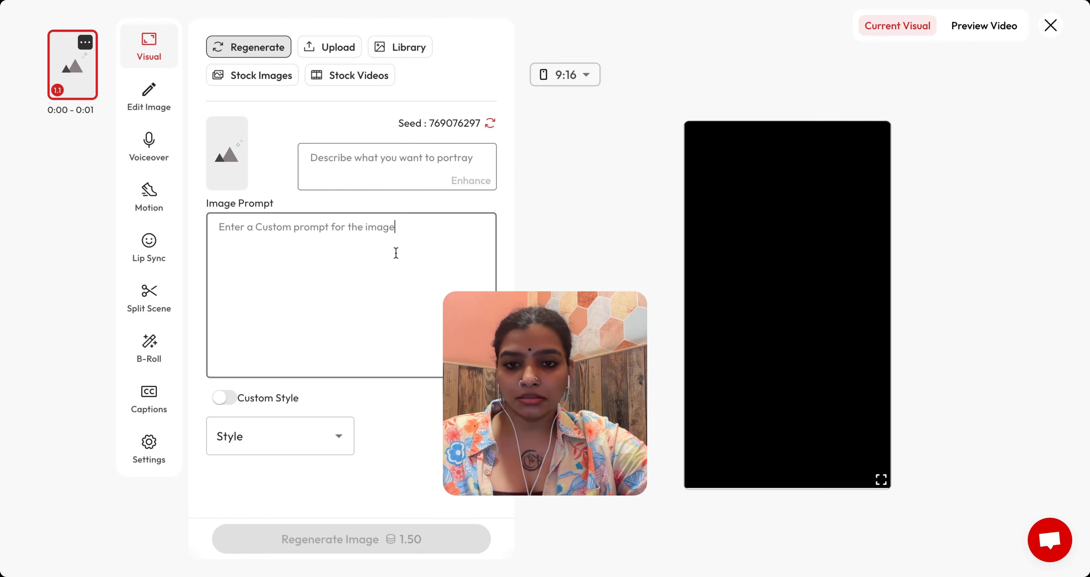
pyautogui.click(398, 173)
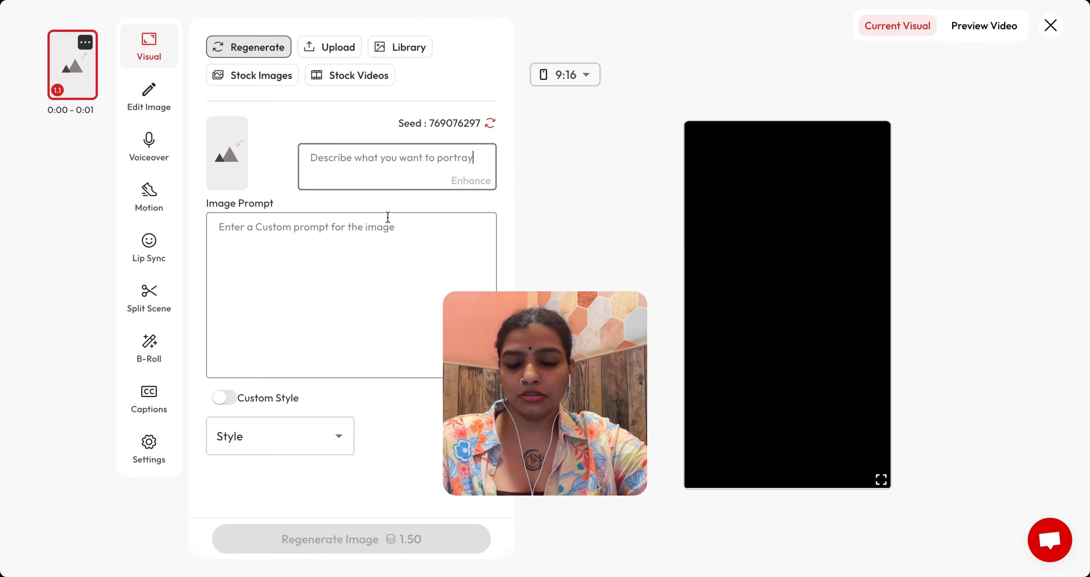
pyautogui.click(361, 254)
pyautogui.write('Scene: A vast cosmic expanse where endless darkness slowly fills with shimmering particles, galaxies spiraling into form, and radiant stars bursting across the void.')
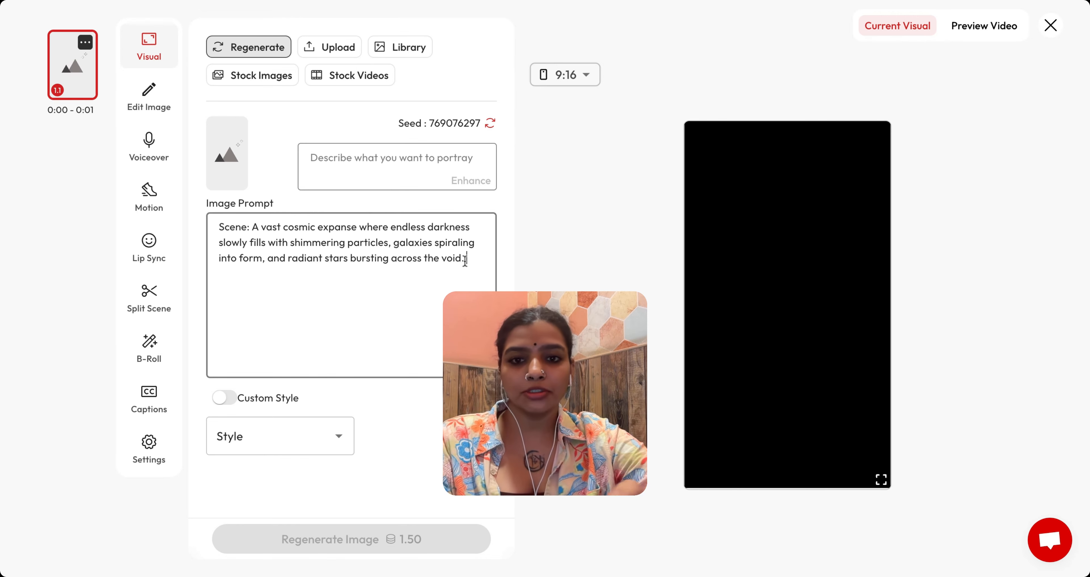
pyautogui.moveTo(475, 254); pyautogui.dragTo(199, 219)
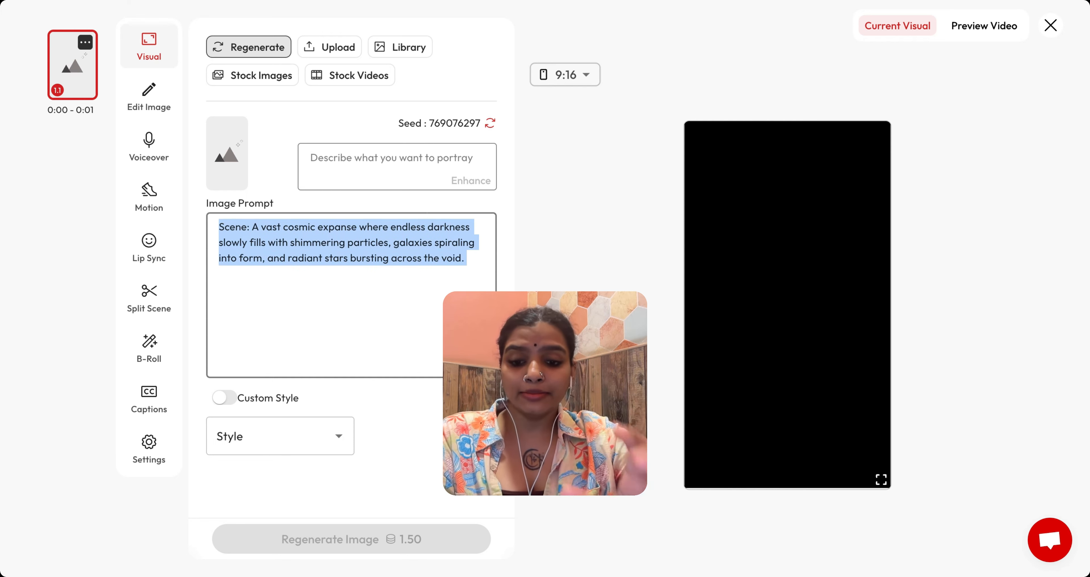
pyautogui.hotkey('ctrl', 'x')
pyautogui.click(338, 165)
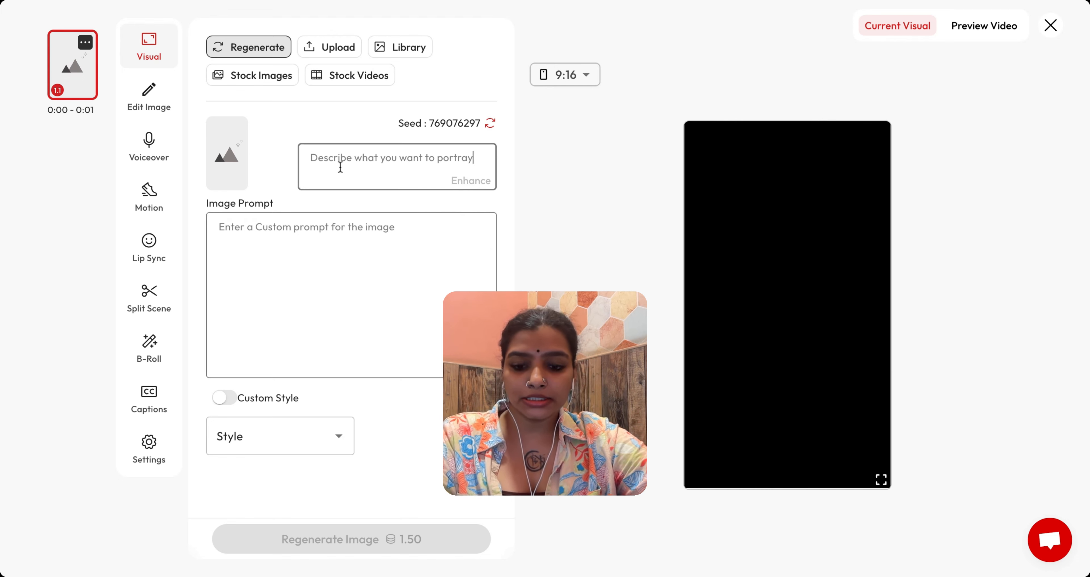
pyautogui.hotkey('ctrl', 'v')
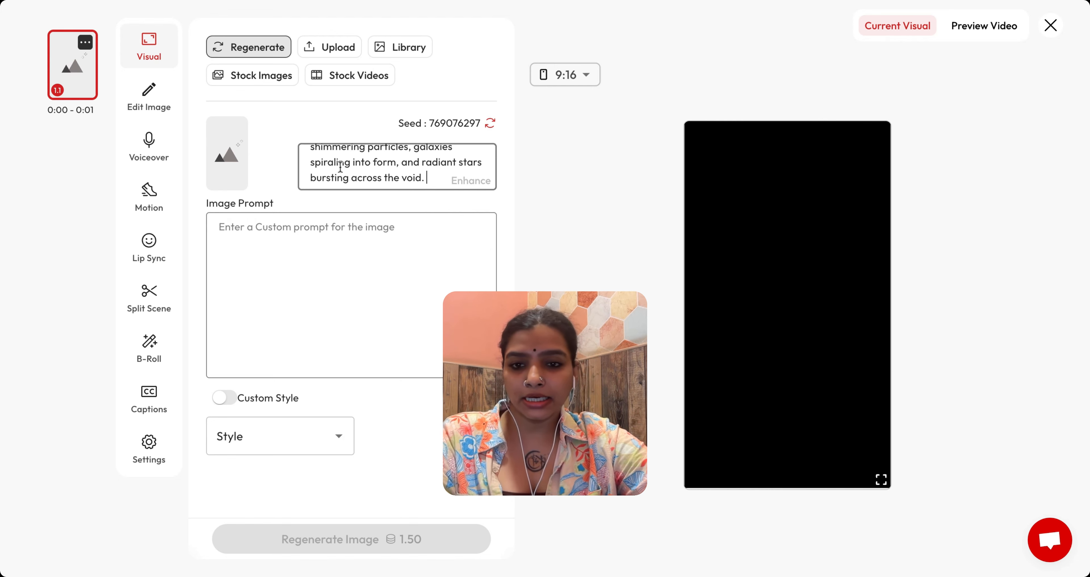
# Step: Enhance the scene description into a detailed image prompt
pyautogui.click(462, 187)
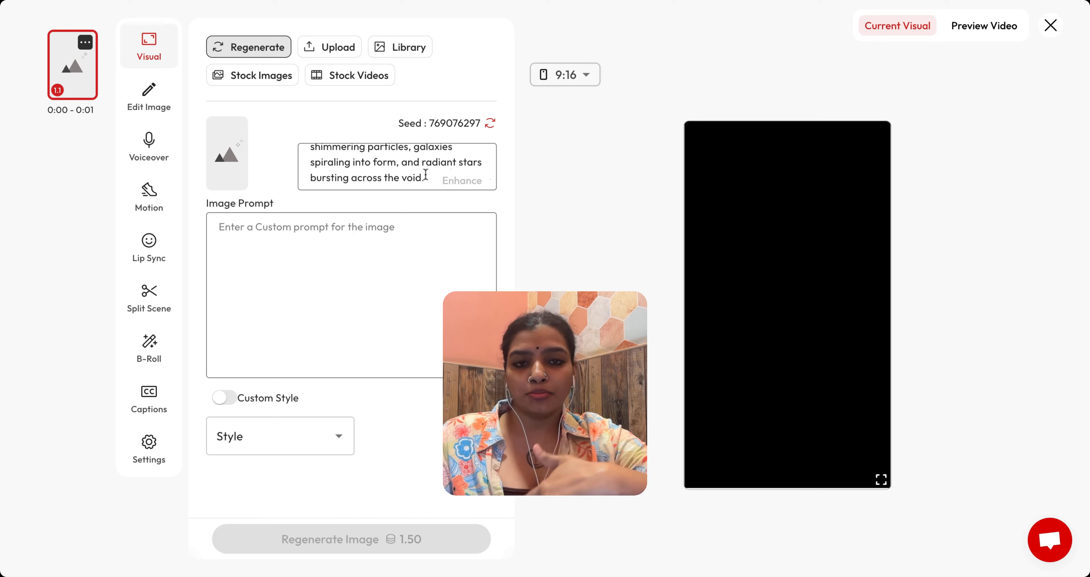
pyautogui.scroll(-5, 376, 292)
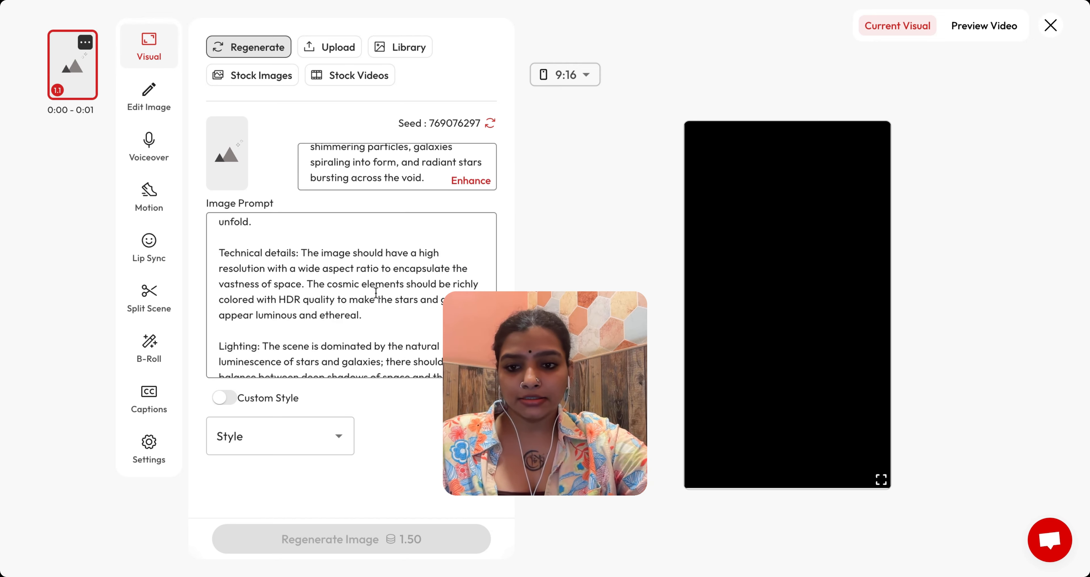
pyautogui.scroll(5, 376, 293)
pyautogui.scroll(-8, 306, 270)
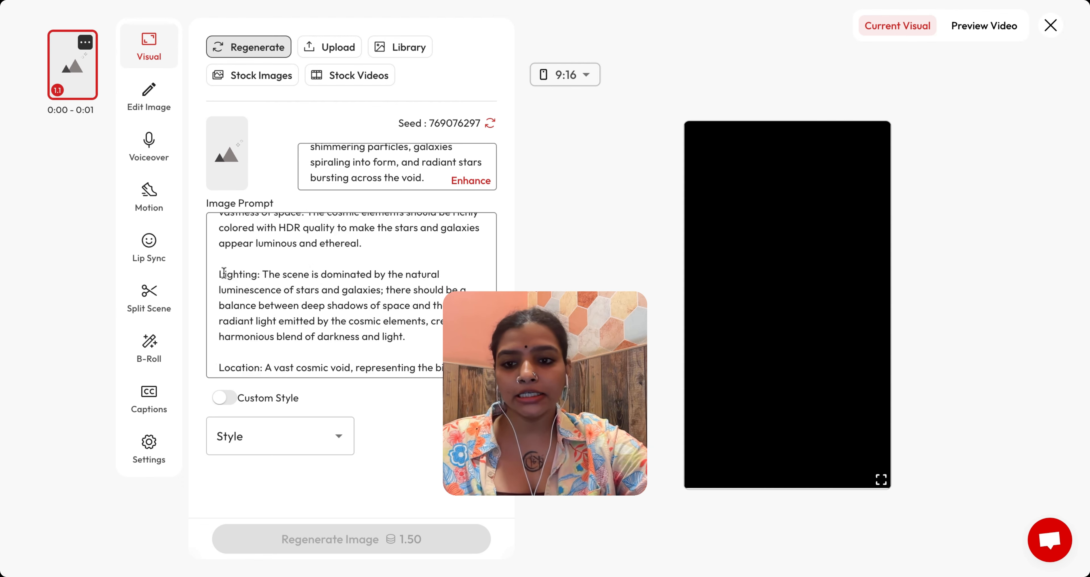
pyautogui.scroll(-1, 267, 278)
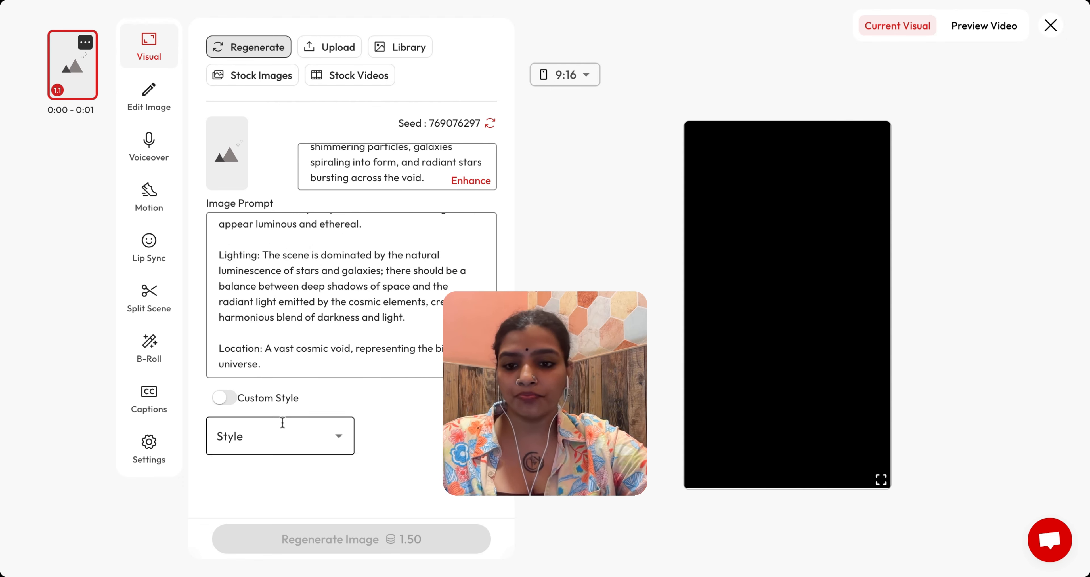
# Step: Set the image style to Brush and regenerate the scene image
pyautogui.click(339, 443)
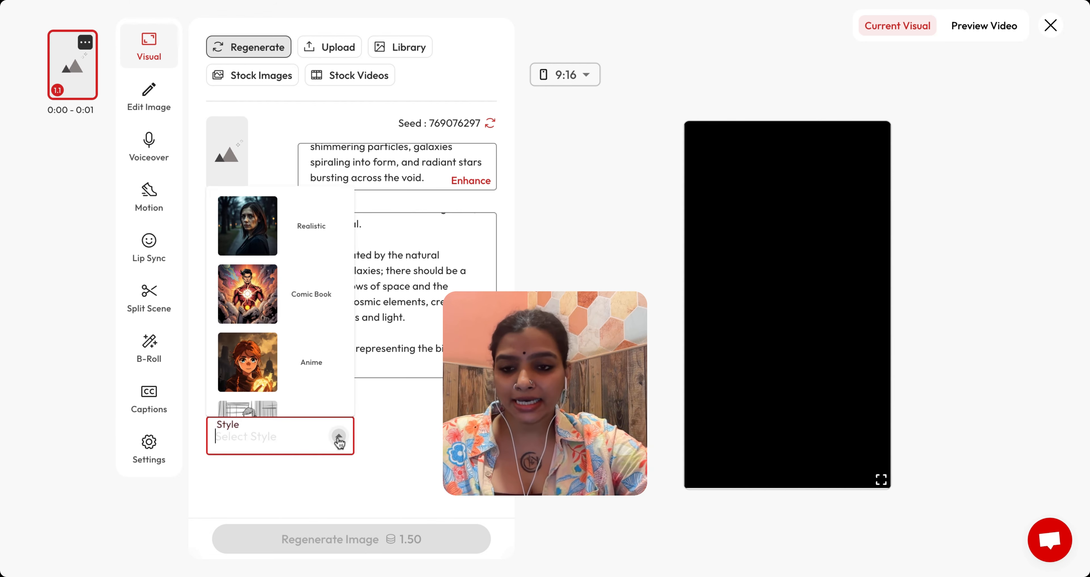
pyautogui.scroll(-2, 311, 287)
pyautogui.scroll(1, 312, 287)
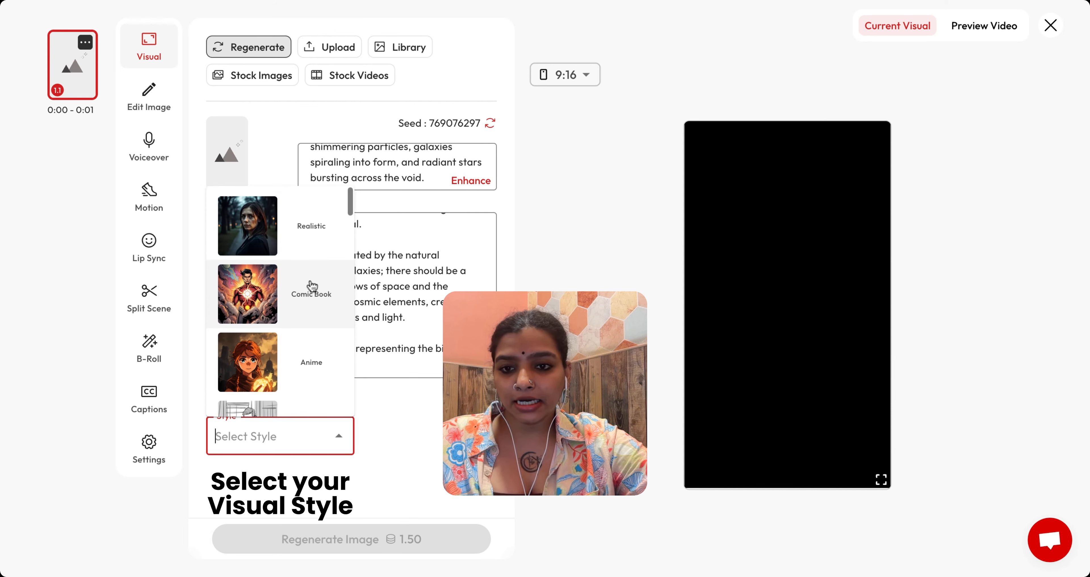
pyautogui.scroll(-4, 312, 287)
pyautogui.scroll(-1, 312, 287)
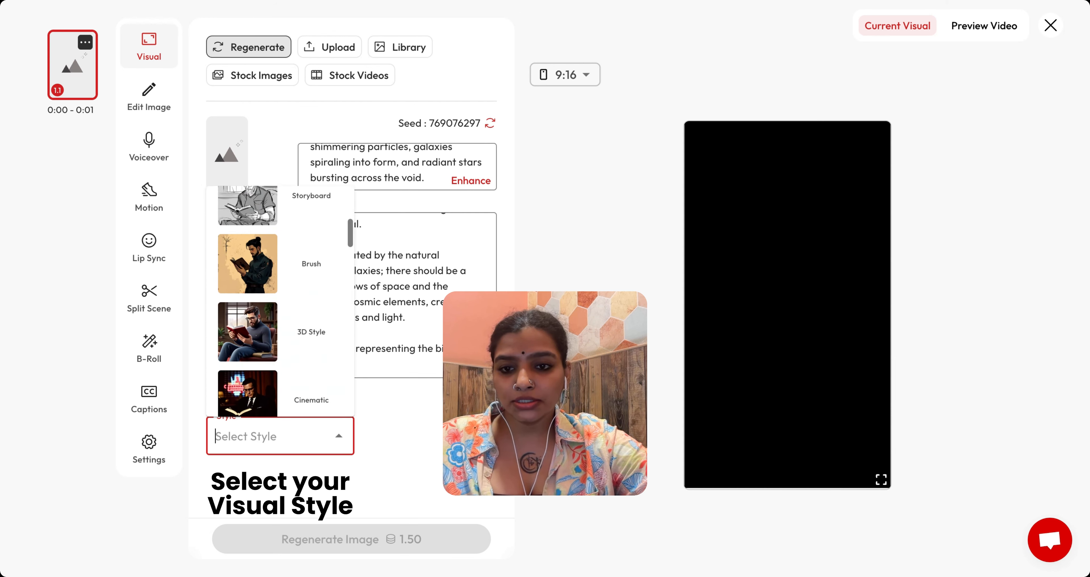
pyautogui.click(312, 271)
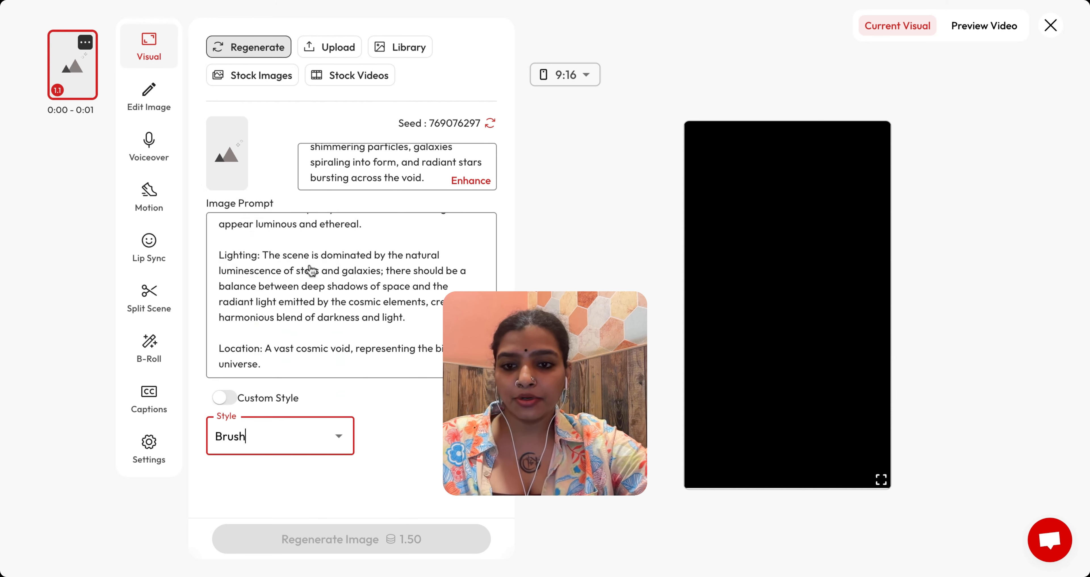
pyautogui.click(425, 416)
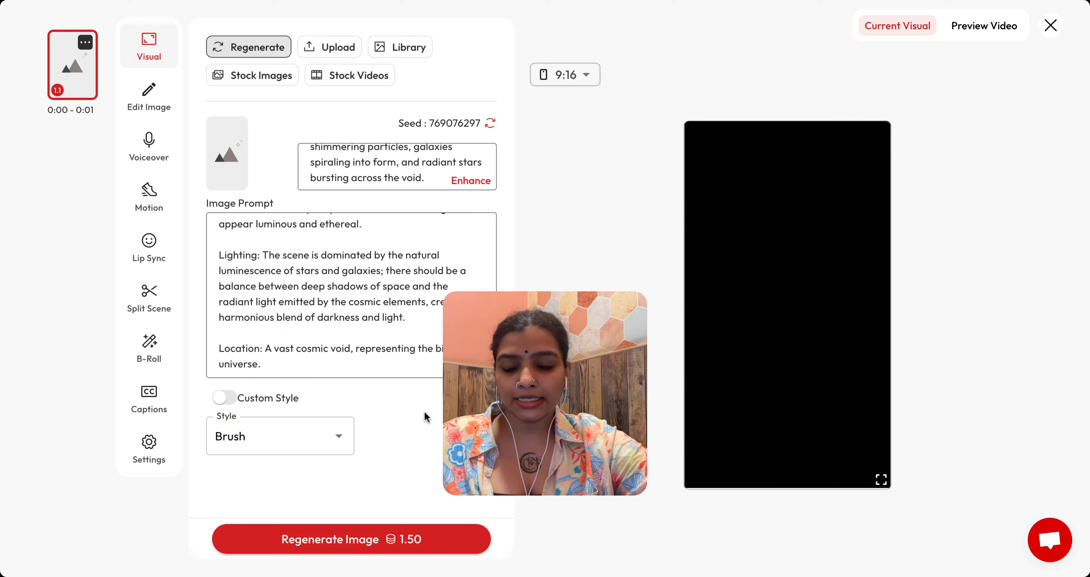
pyautogui.click(340, 540)
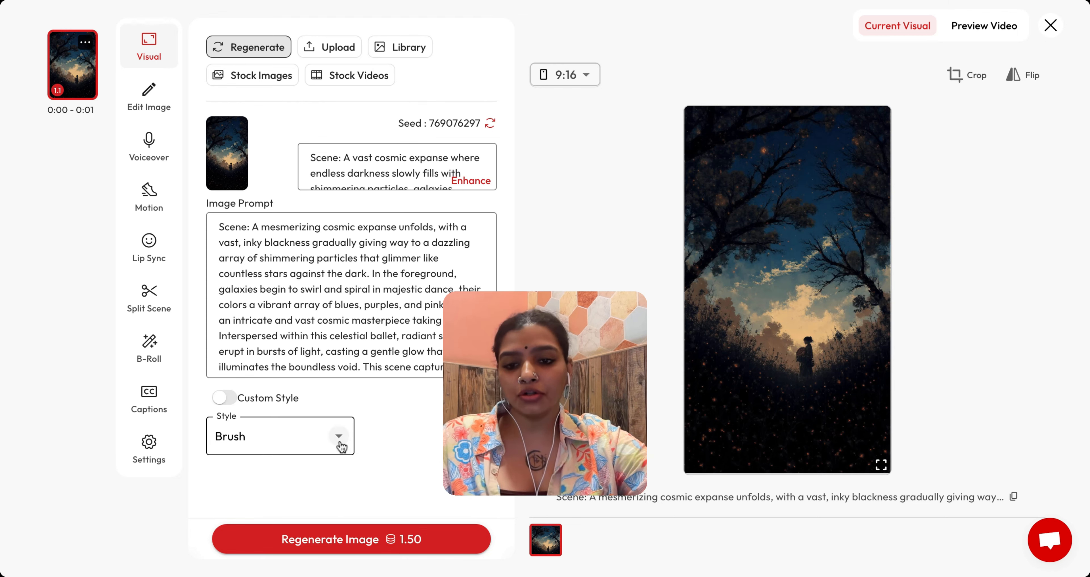
# Step: Change the image style to Mythic and regenerate the scene image
pyautogui.click(351, 436)
pyautogui.scroll(-3, 330, 330)
pyautogui.scroll(-3, 306, 313)
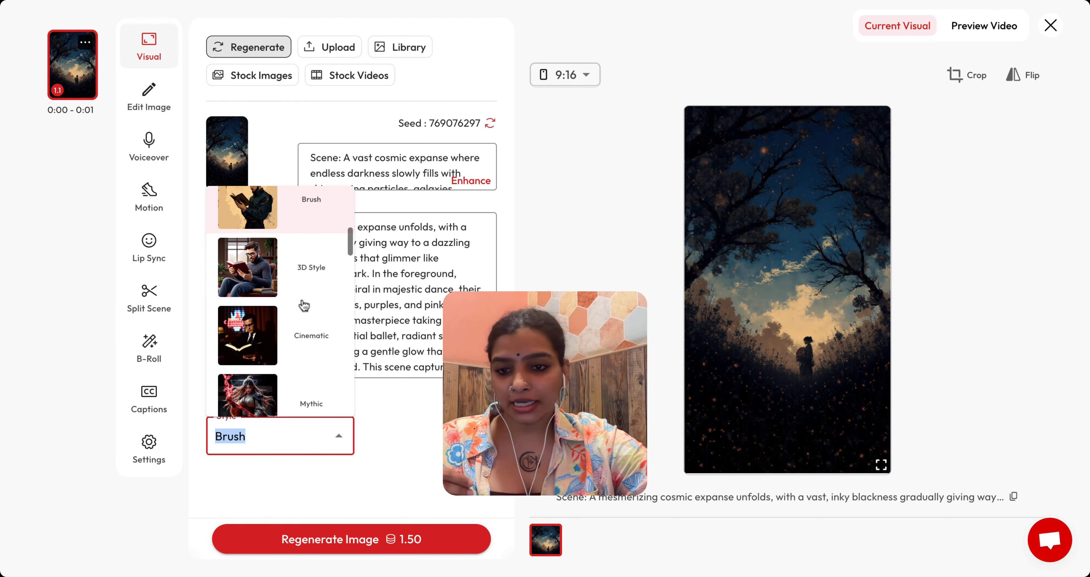
pyautogui.scroll(1, 311, 338)
pyautogui.scroll(-1, 317, 345)
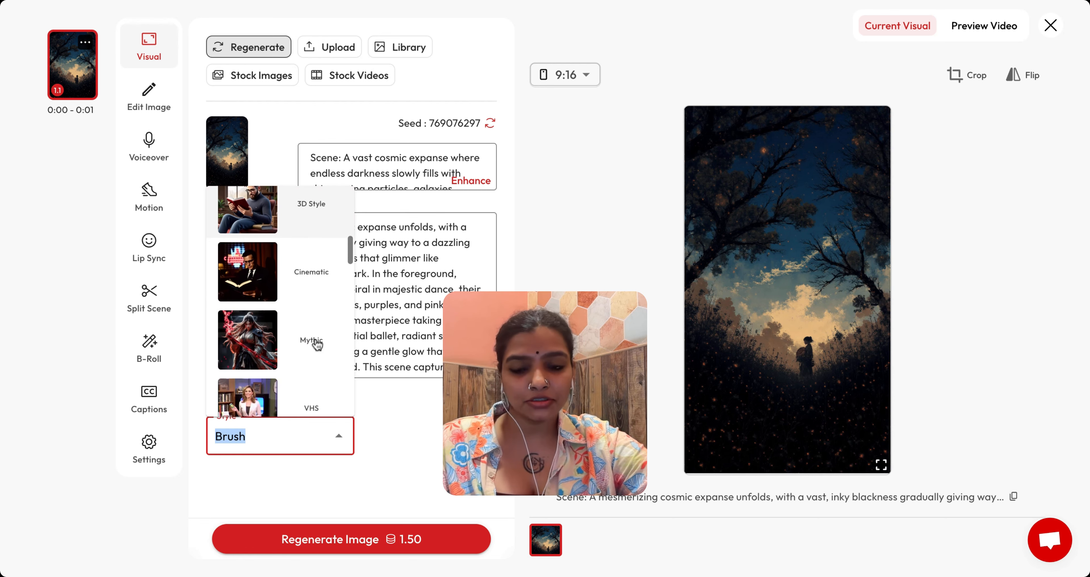
pyautogui.scroll(-1, 317, 343)
pyautogui.click(317, 273)
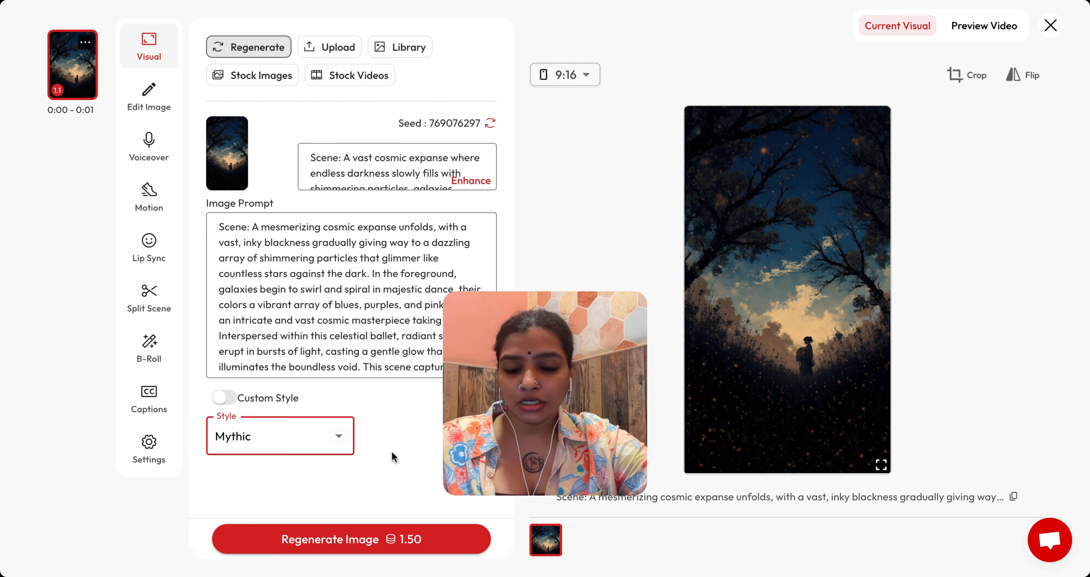
pyautogui.click(377, 537)
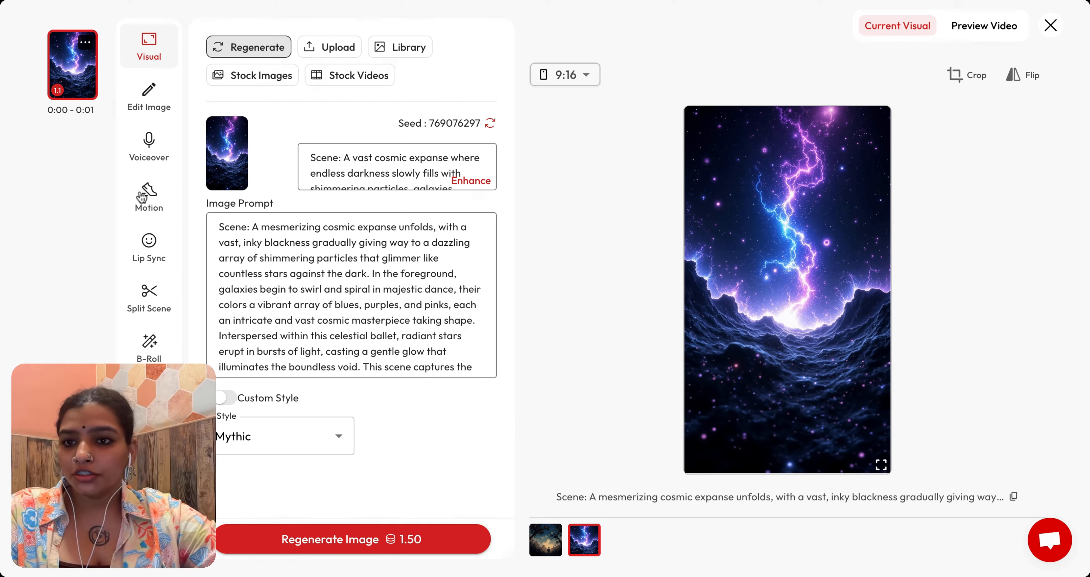
# Step: Add two new empty scenes after the first scene
pyautogui.click(85, 42)
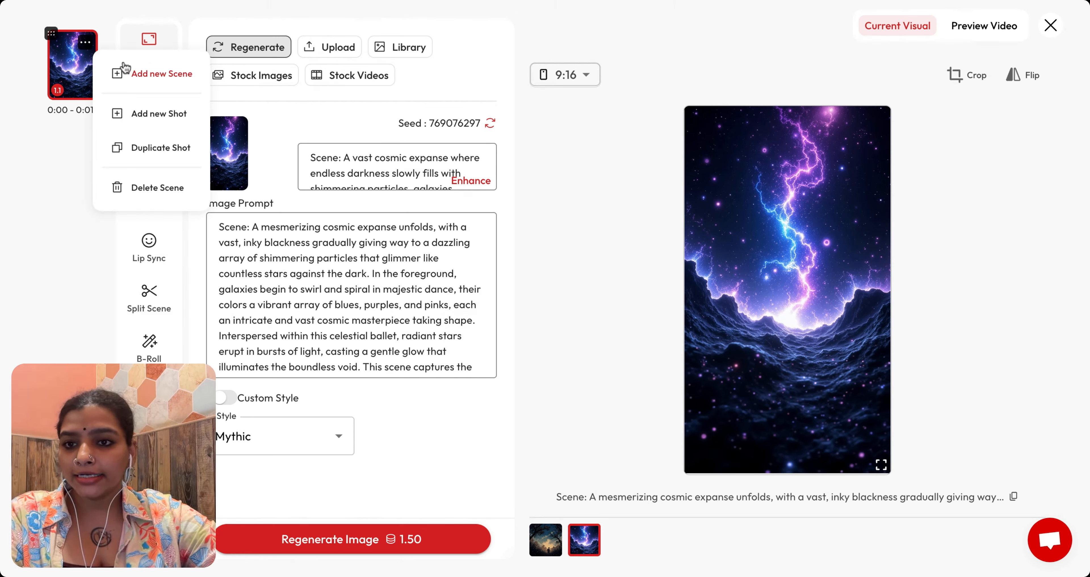
pyautogui.click(87, 44)
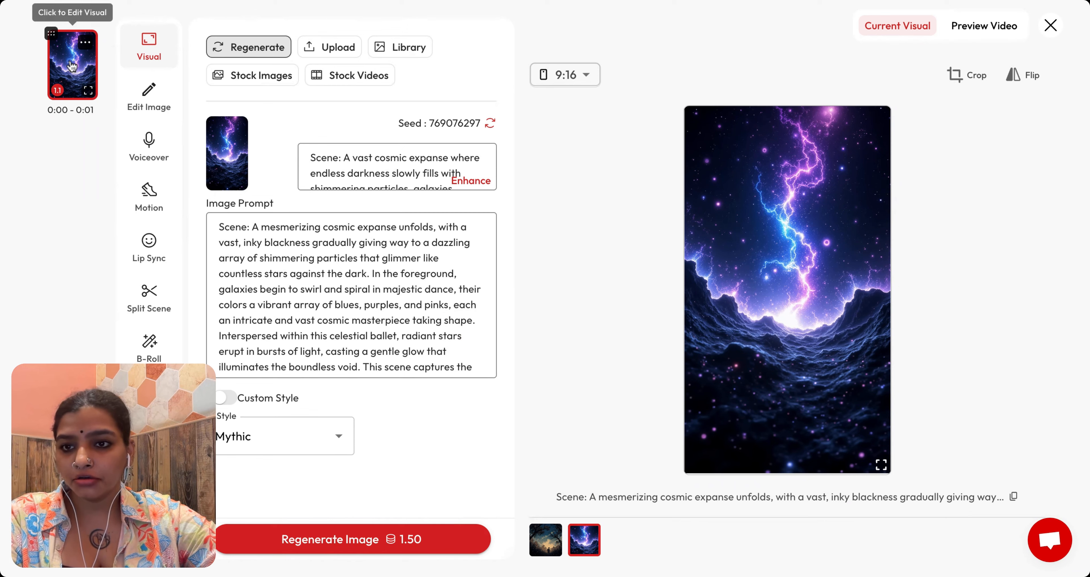
pyautogui.click(87, 49)
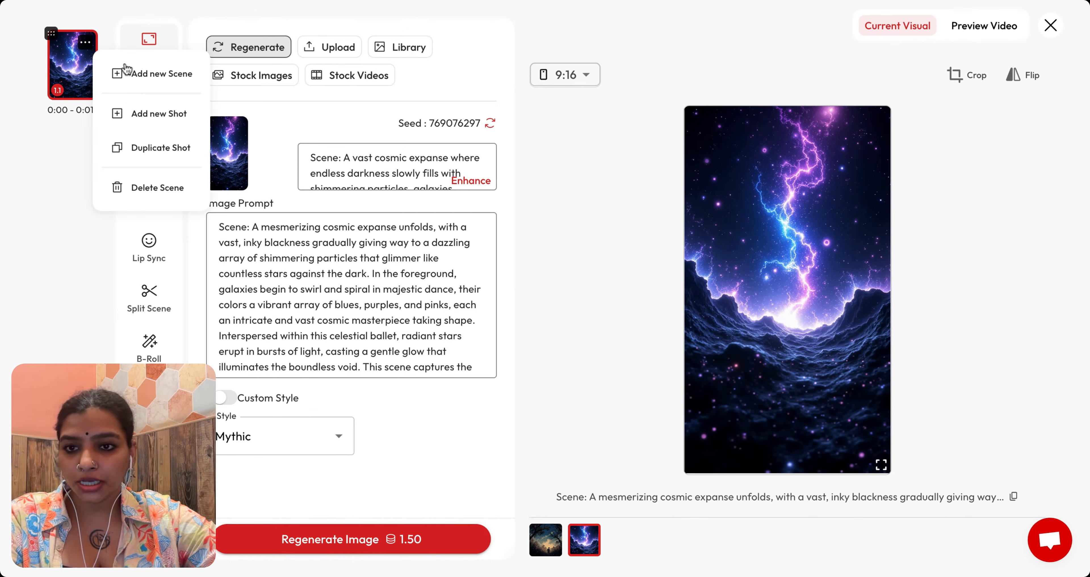
pyautogui.click(138, 79)
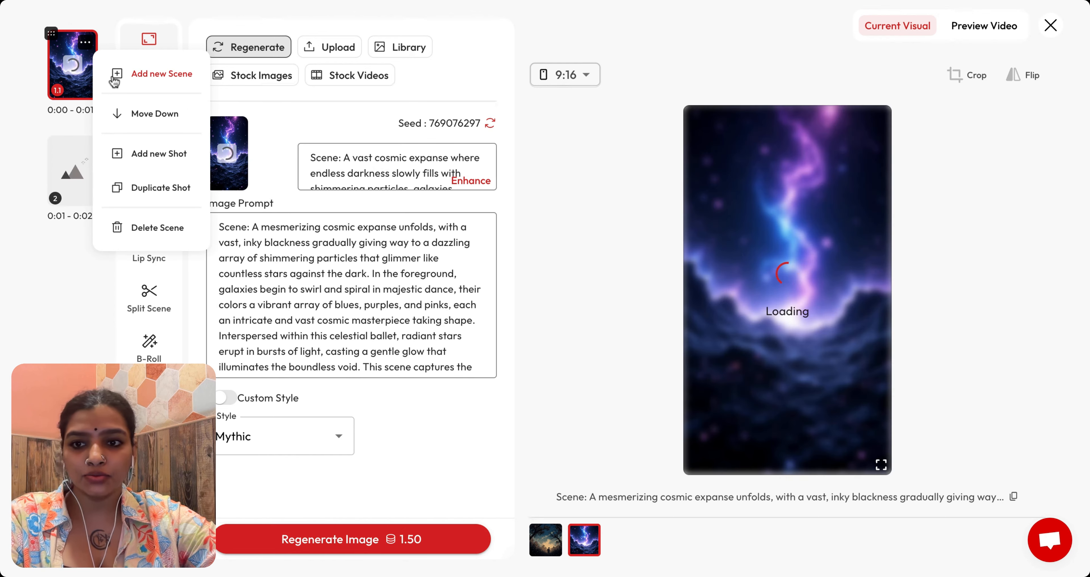
pyautogui.click(87, 149)
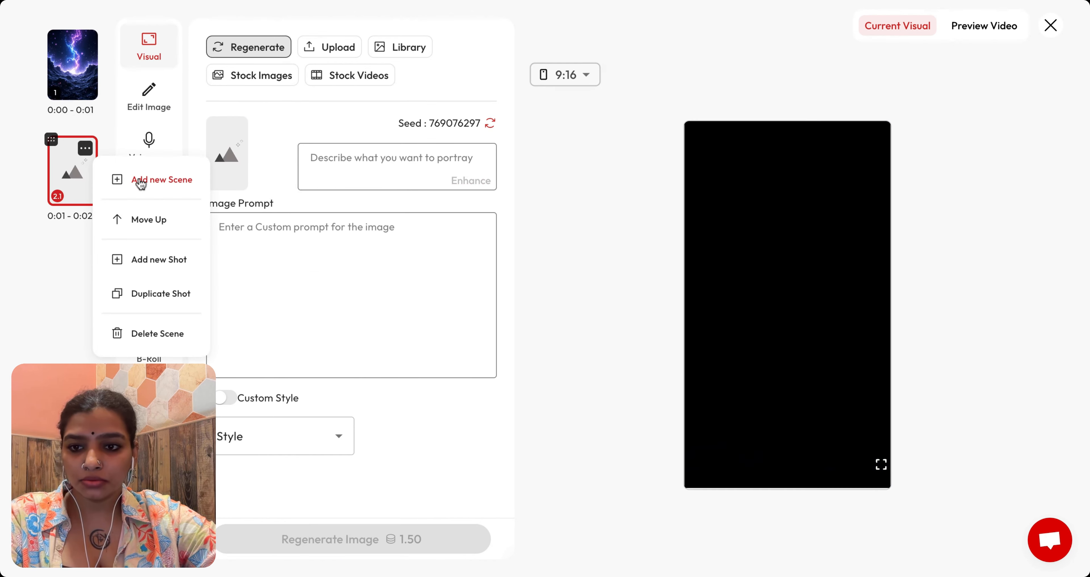
pyautogui.click(139, 179)
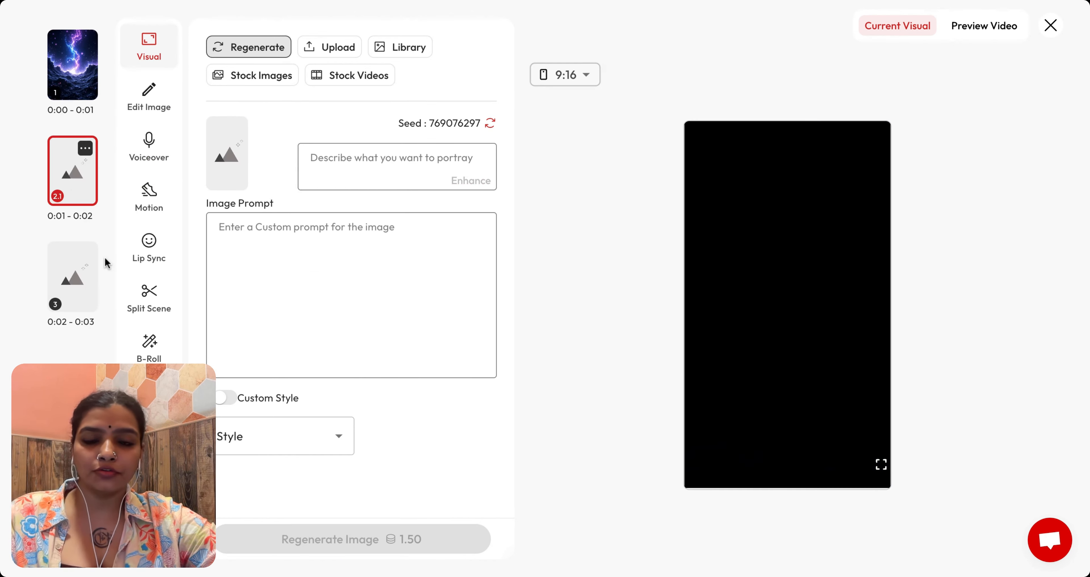
# Step: Select the first scene and paste the scripture quote into its voiceover script
pyautogui.click(79, 65)
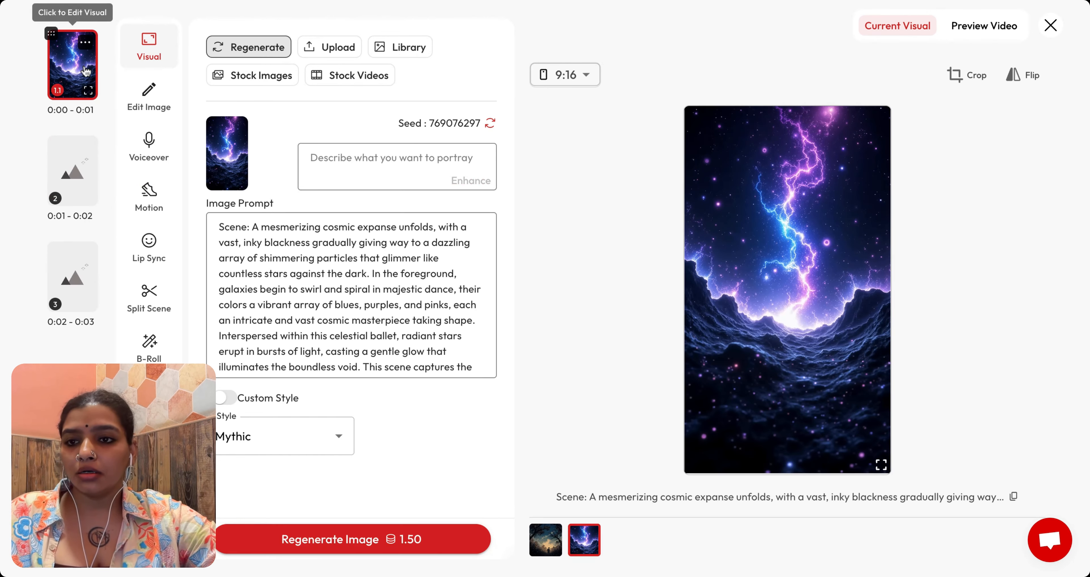
pyautogui.click(85, 42)
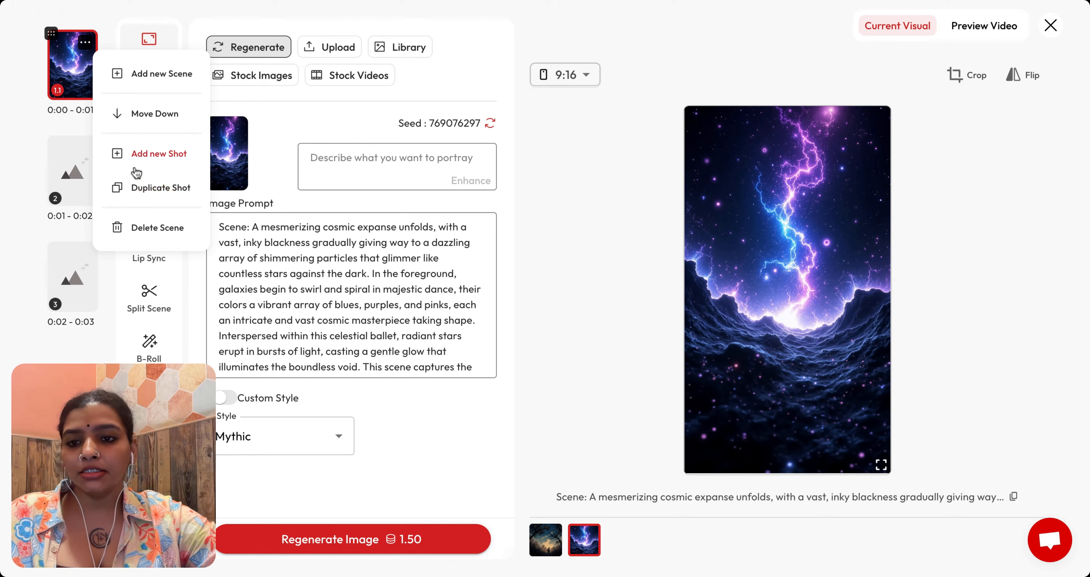
pyautogui.click(78, 70)
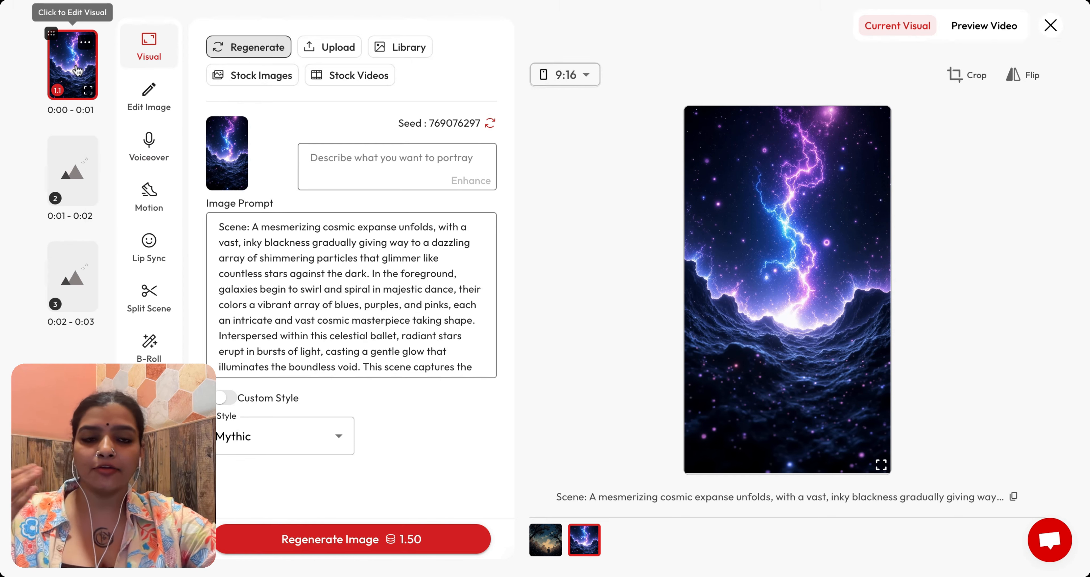
pyautogui.click(149, 146)
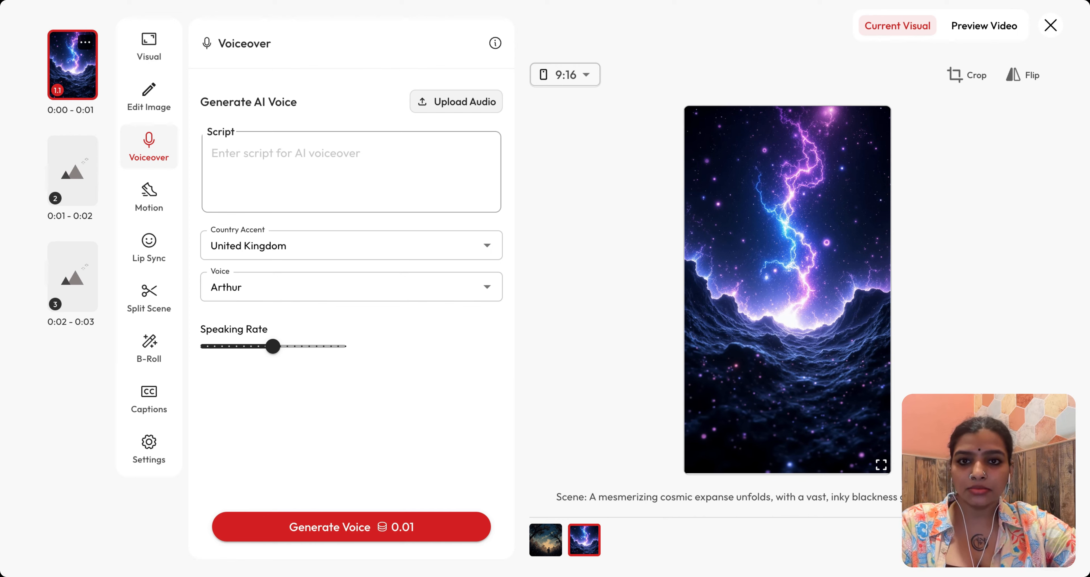
pyautogui.click(265, 179)
pyautogui.write('"I came into the world as a light, so that no one who believes in Me should remain in darkness."')
# Step: Set the voiceover accent to United States and voice to LilyWolf, then generate the voice
pyautogui.click(266, 264)
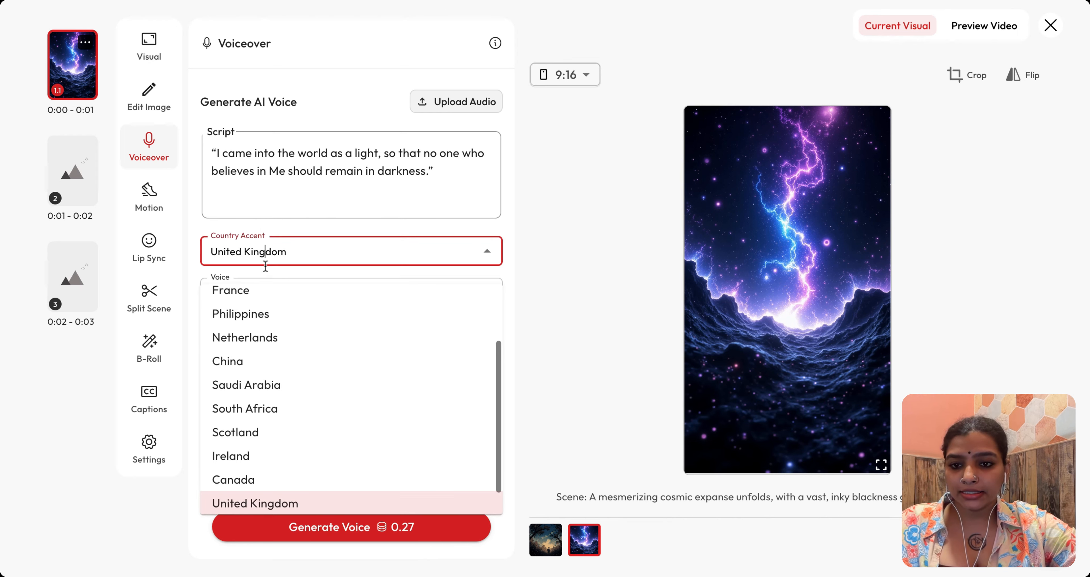
pyautogui.scroll(2, 291, 343)
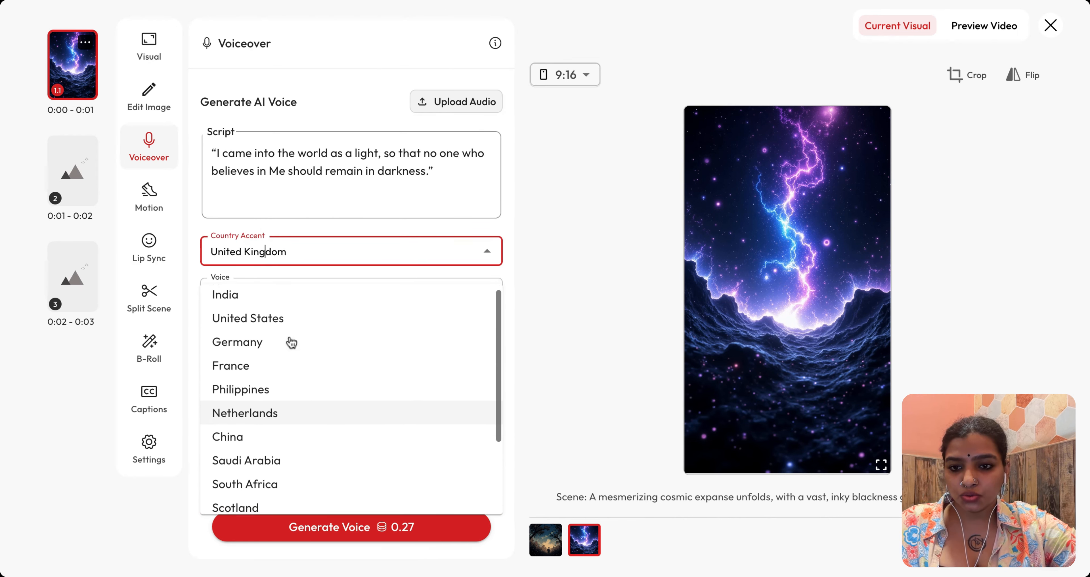
pyautogui.click(290, 321)
pyautogui.click(313, 349)
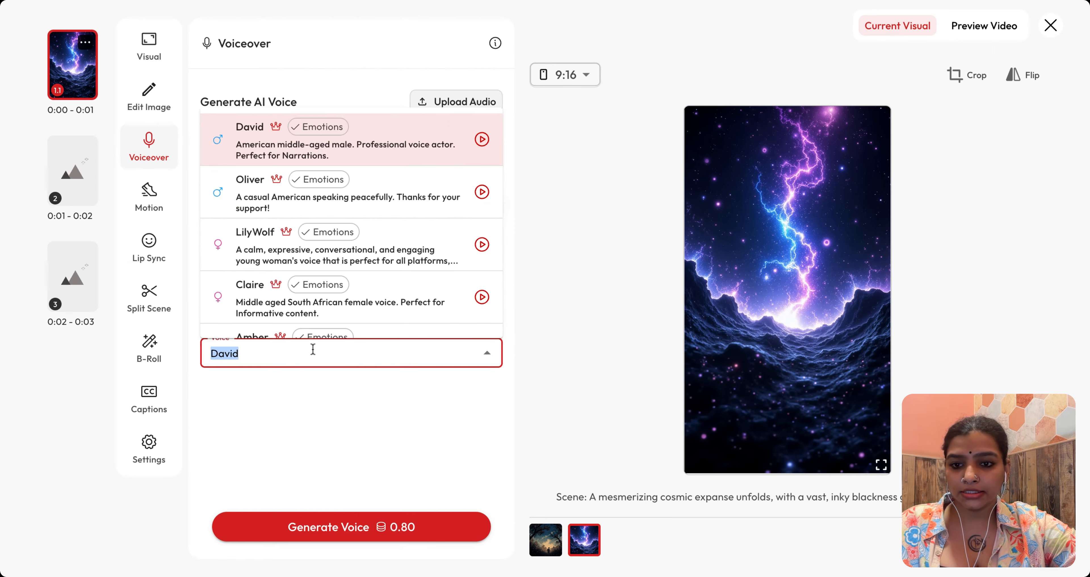
pyautogui.scroll(-1, 353, 235)
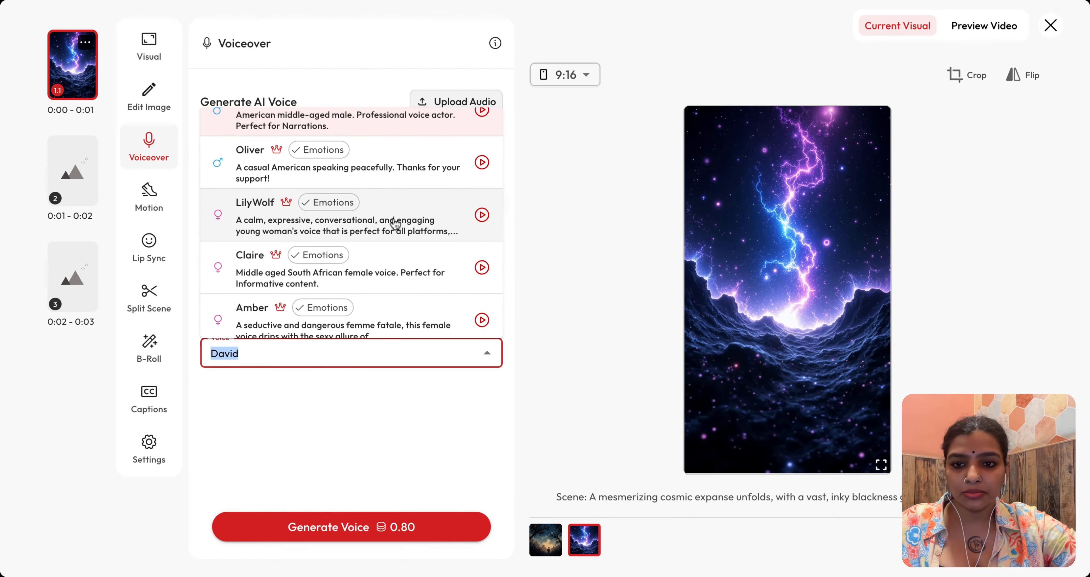
pyautogui.click(395, 225)
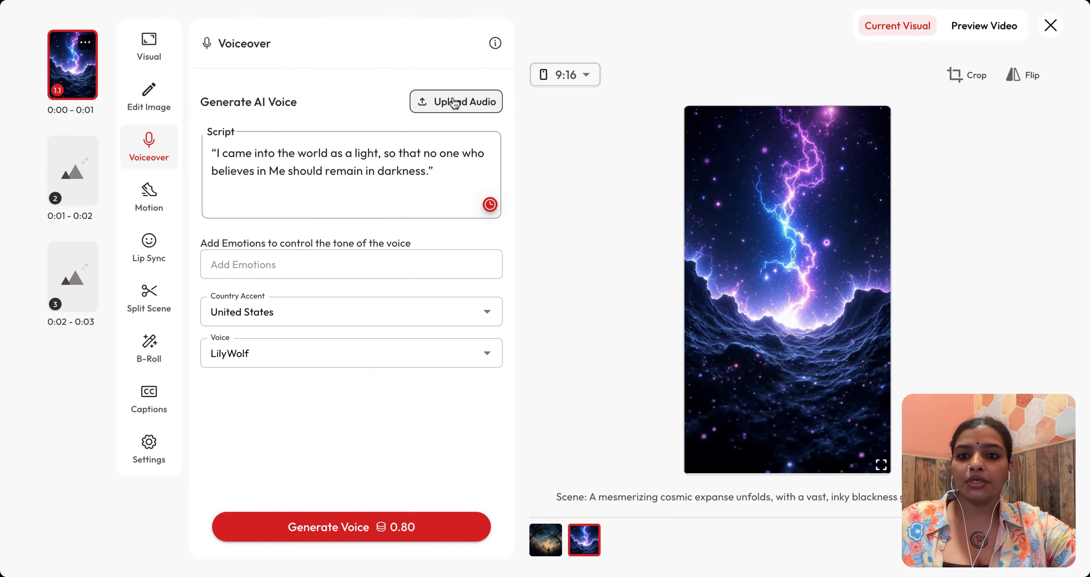
pyautogui.click(344, 535)
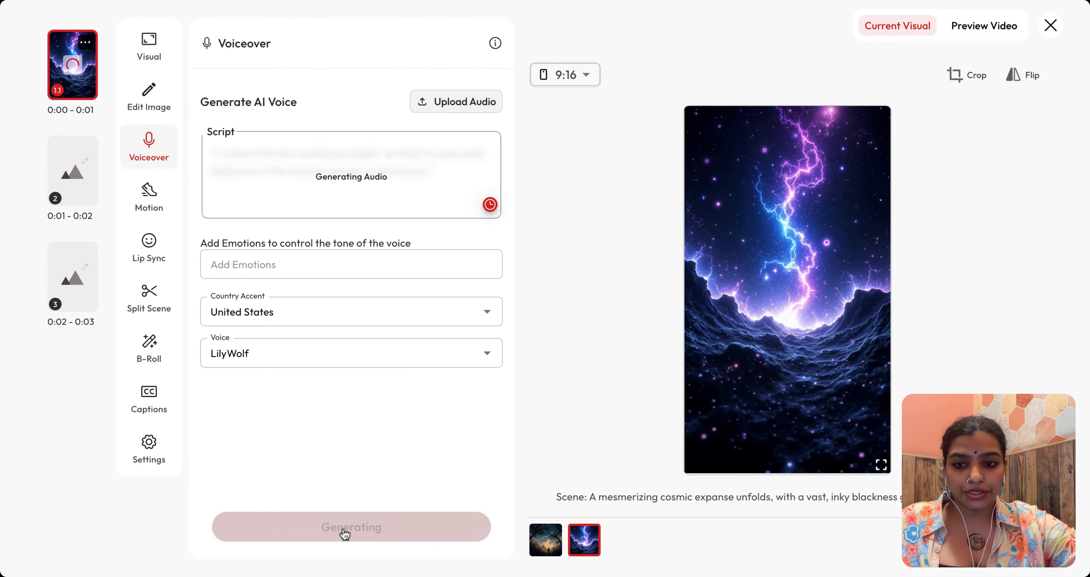
# Step: Open image editing for the first scene and switch the edit model to Runway References
pyautogui.click(153, 54)
pyautogui.click(154, 95)
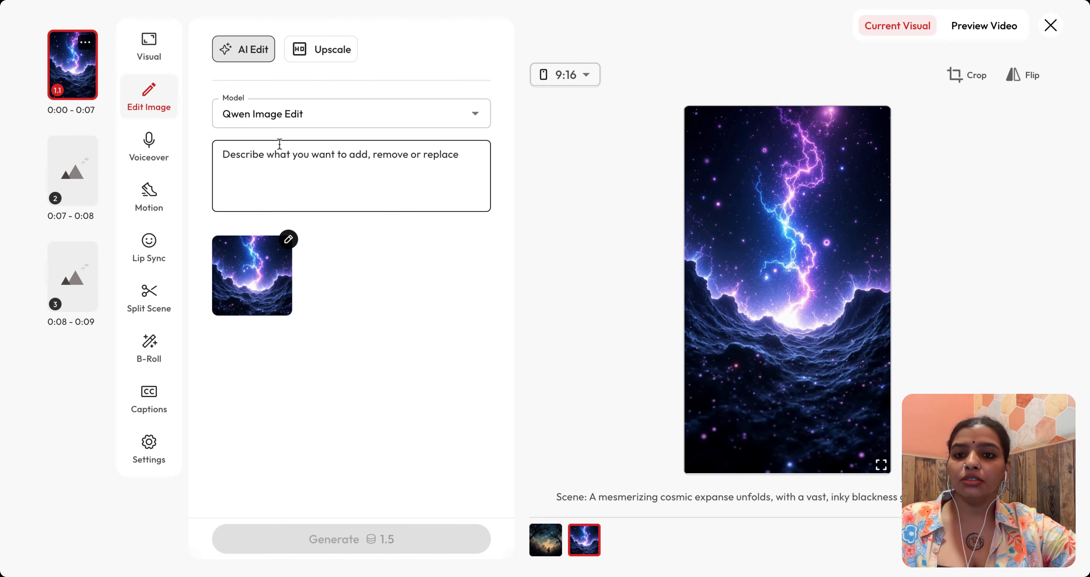
pyautogui.click(280, 167)
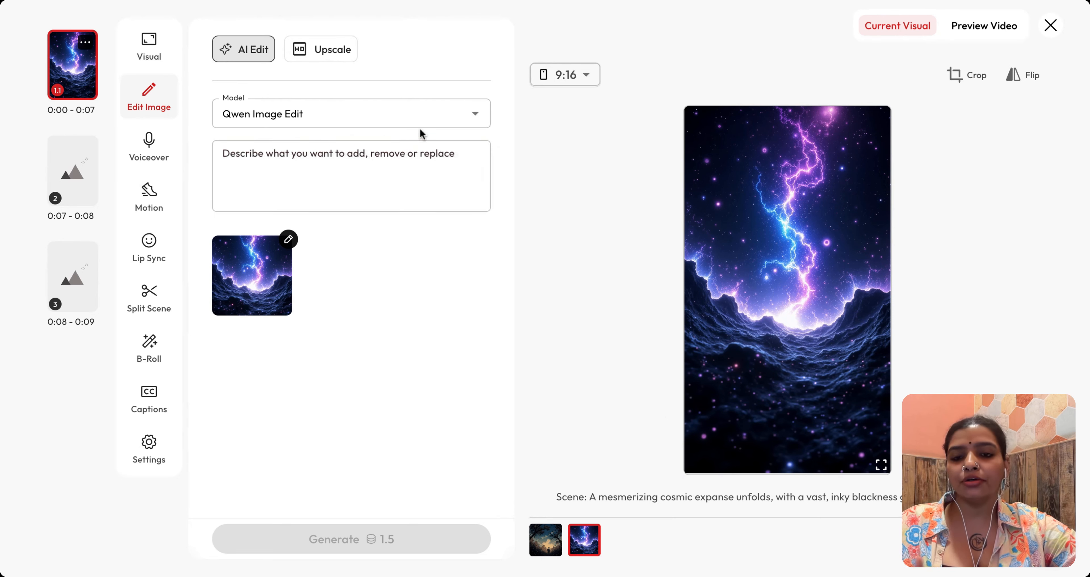
pyautogui.click(421, 115)
pyautogui.click(364, 270)
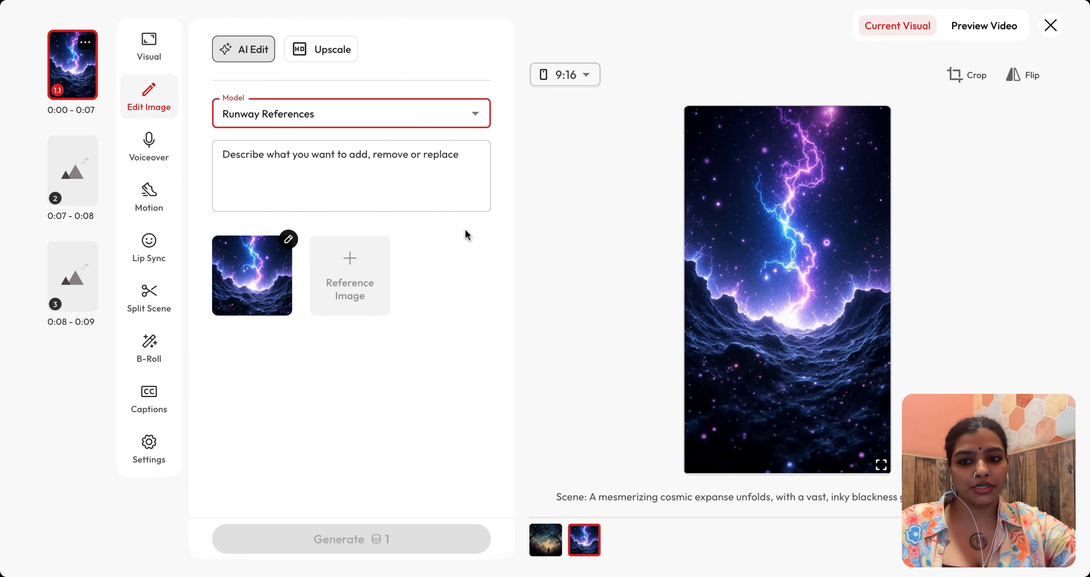
# Step: Review the voiceover and browse the available motion models for the first scene
pyautogui.click(152, 152)
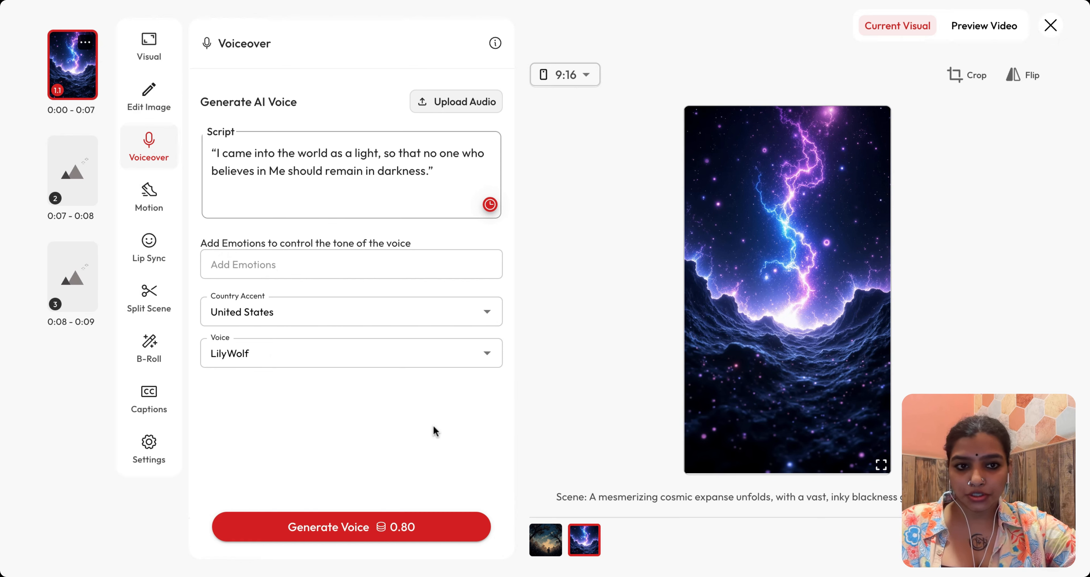
pyautogui.click(977, 36)
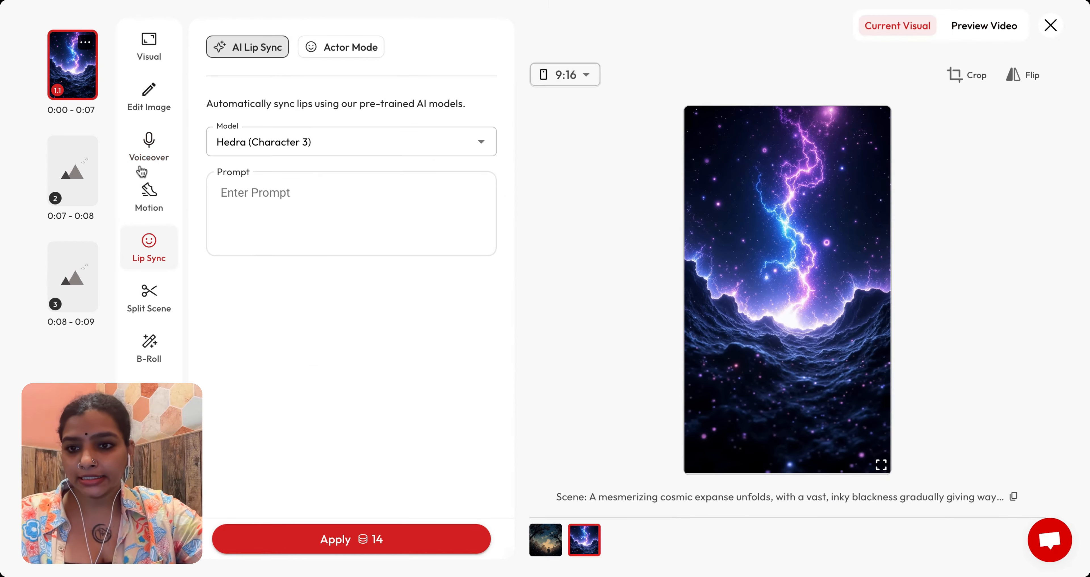
pyautogui.click(144, 185)
pyautogui.click(388, 103)
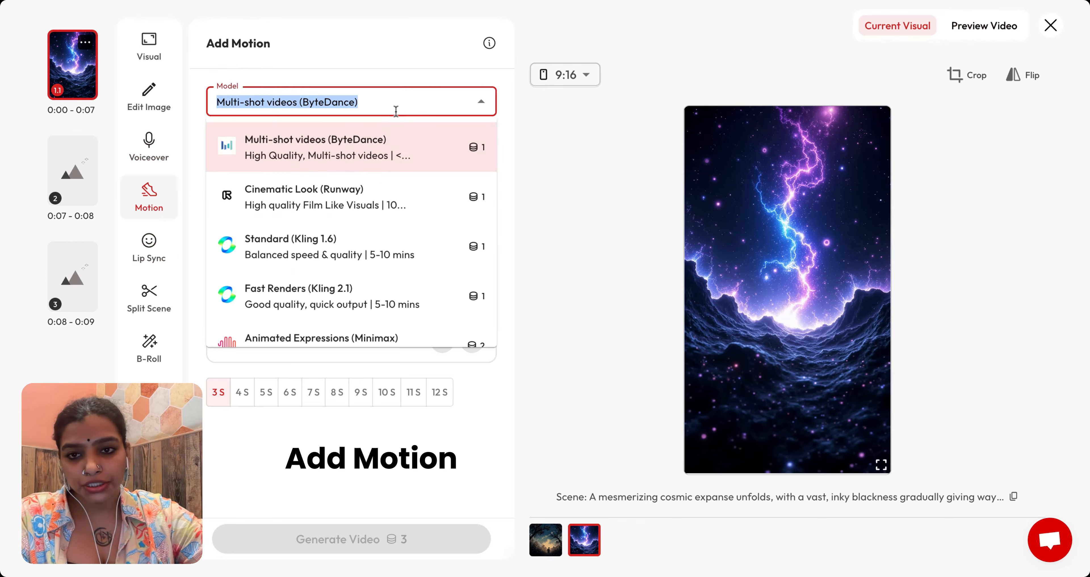
pyautogui.scroll(-10, 368, 266)
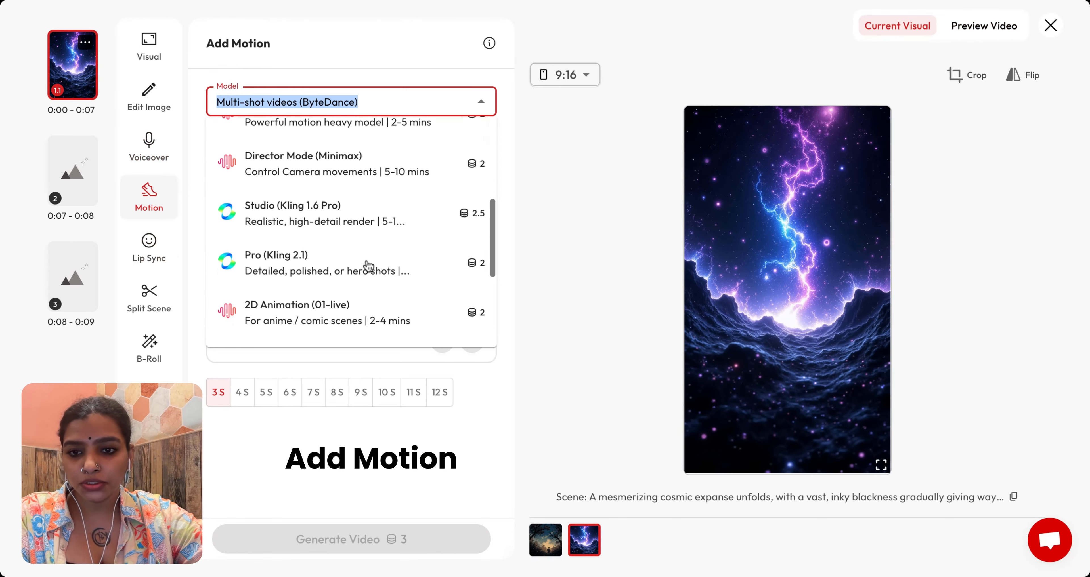
pyautogui.scroll(10, 365, 267)
pyautogui.scroll(-6, 351, 250)
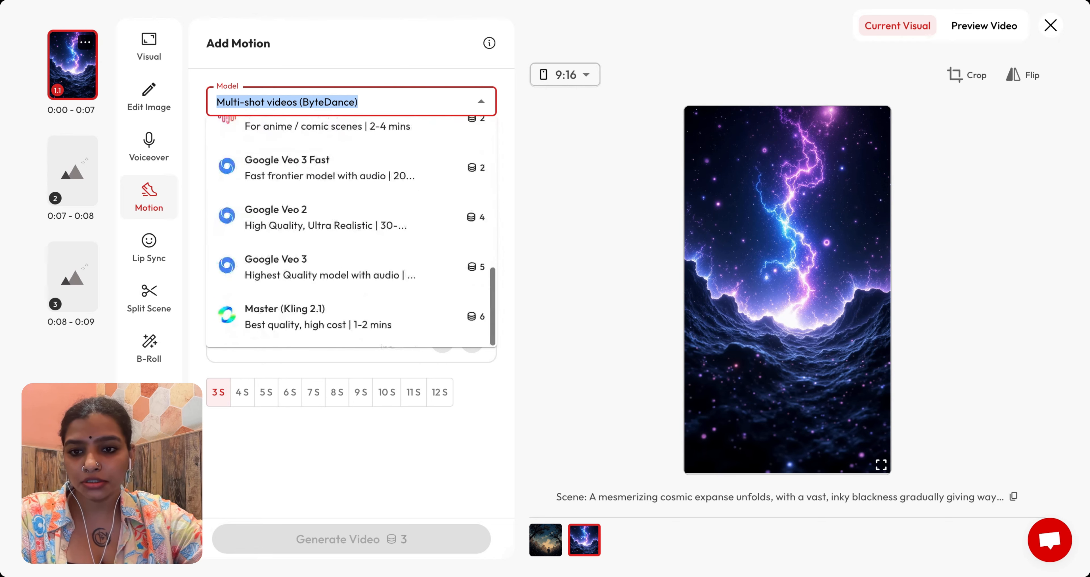
pyautogui.scroll(6, 323, 152)
# Step: Animate the first scene with Multi-shot videos (ByteDance), a filled motion prompt, and a 5 S duration
pyautogui.click(324, 151)
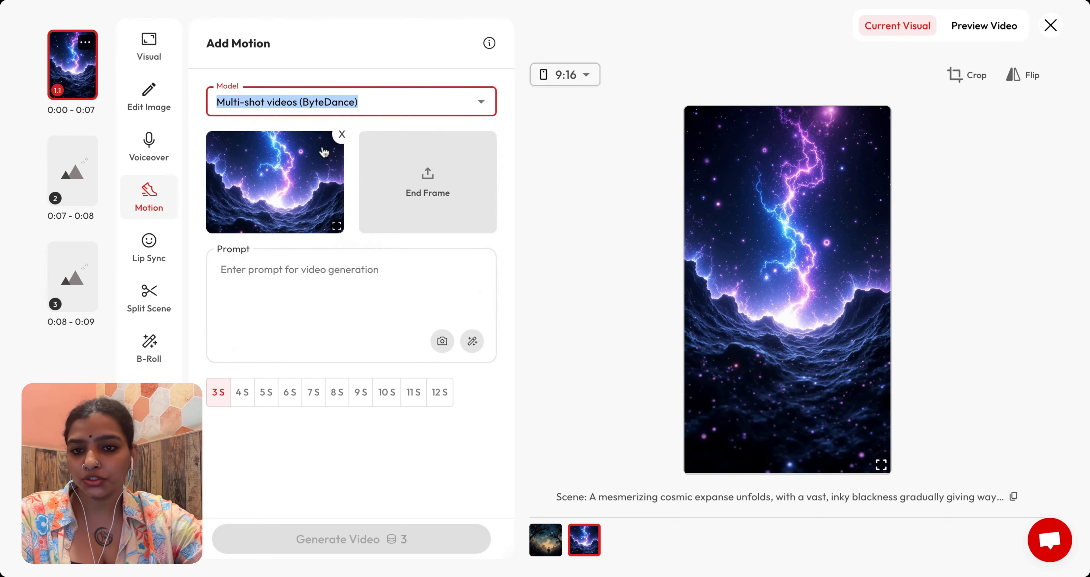
pyautogui.click(345, 292)
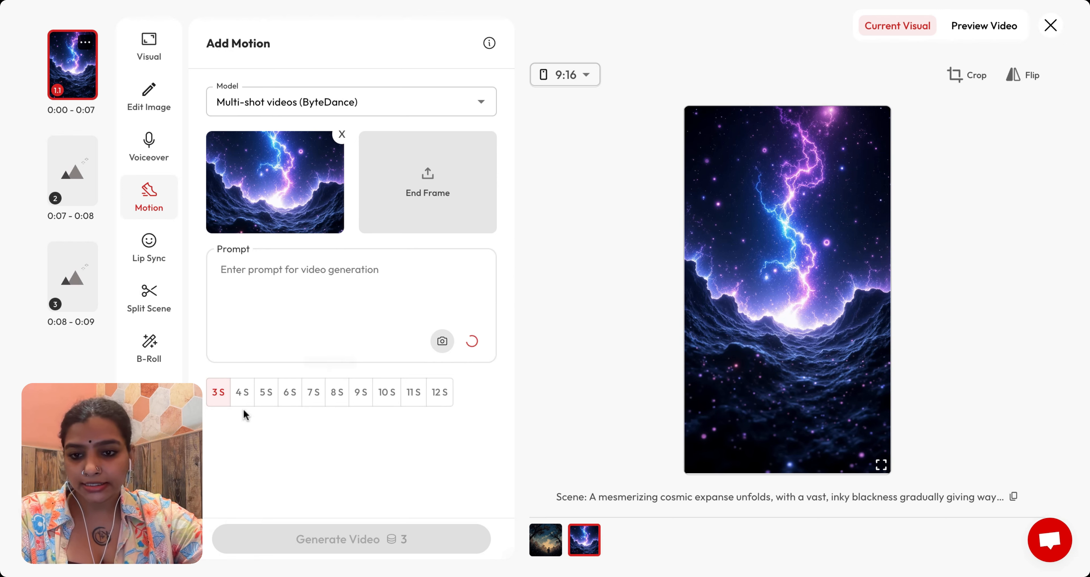
pyautogui.click(273, 398)
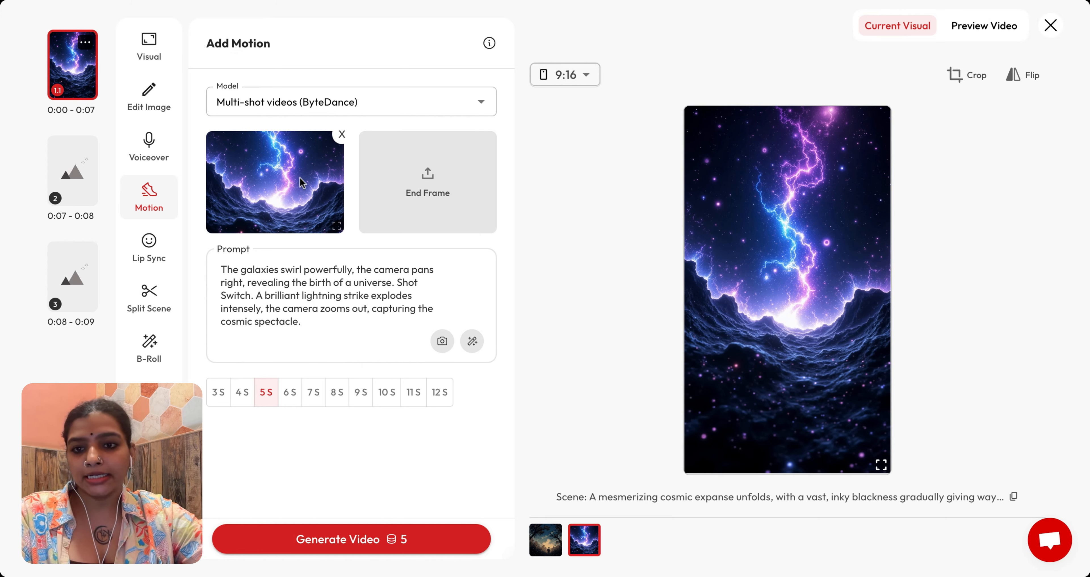
pyautogui.click(371, 546)
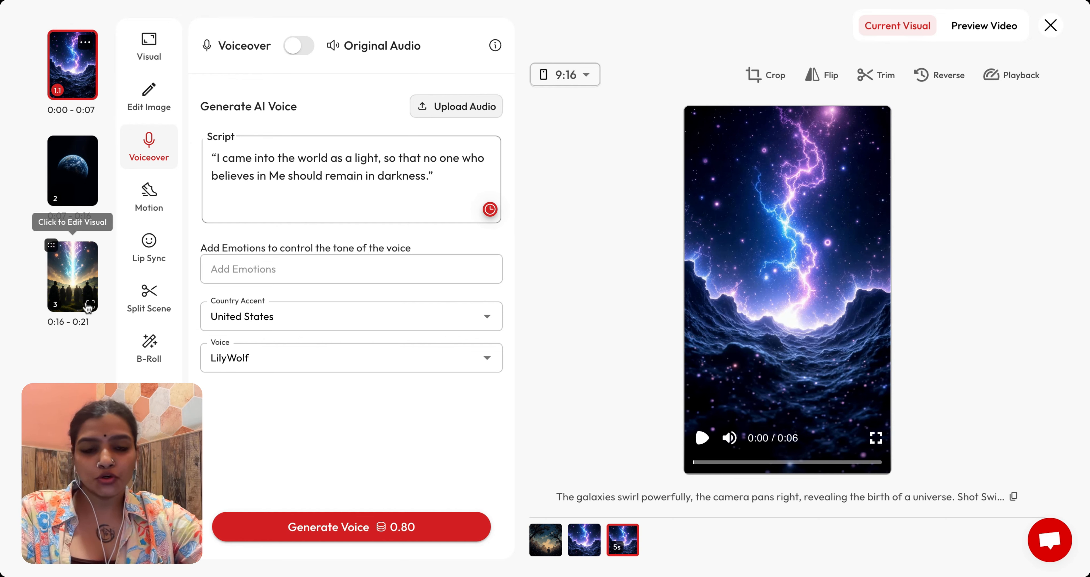
# Step: Review the other scenes' image prompts and voiceovers, then play the first scene's generated video
pyautogui.click(76, 169)
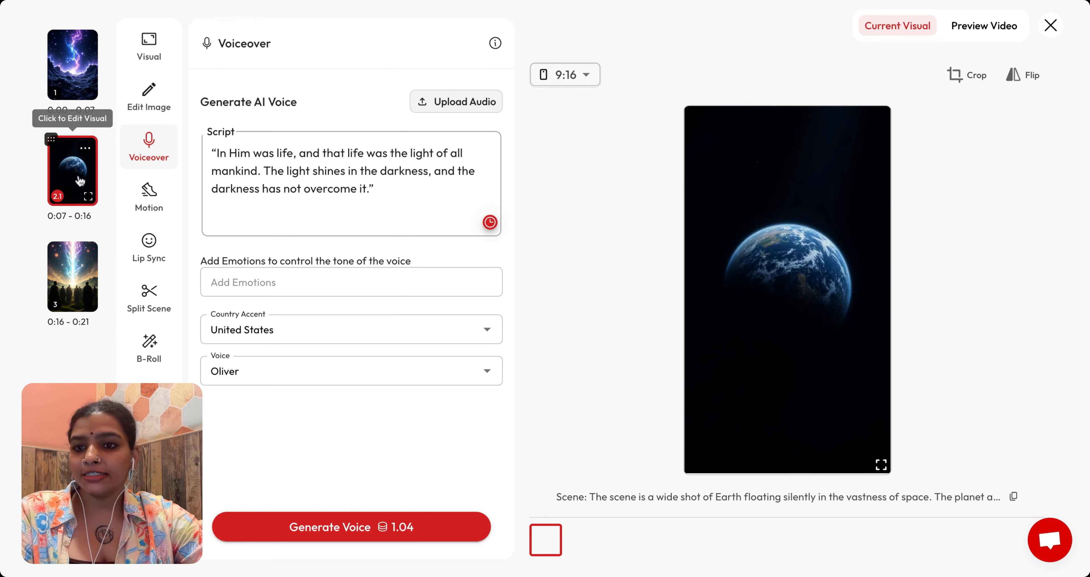
pyautogui.click(162, 64)
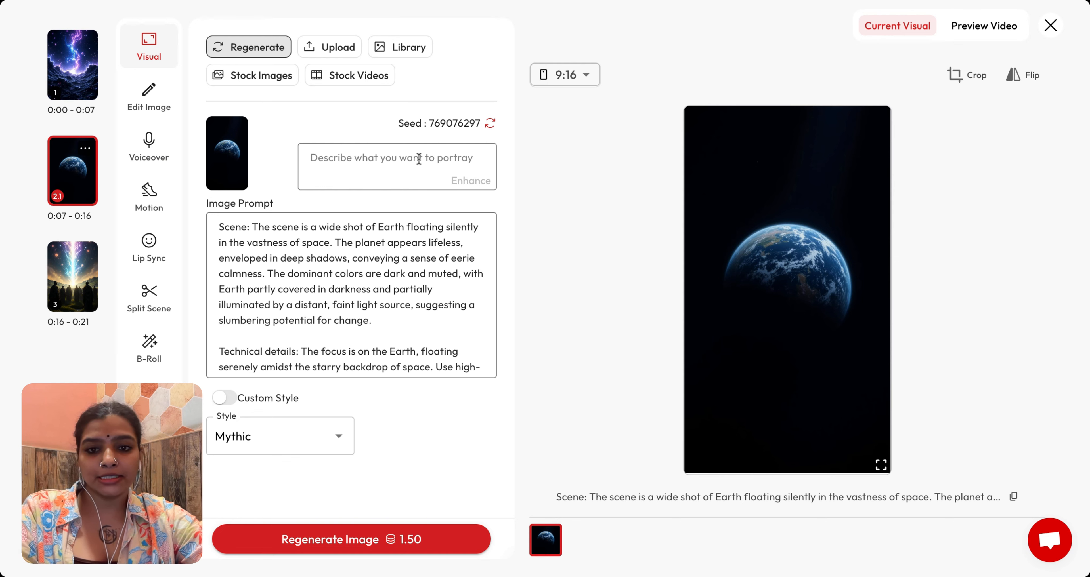
pyautogui.click(434, 159)
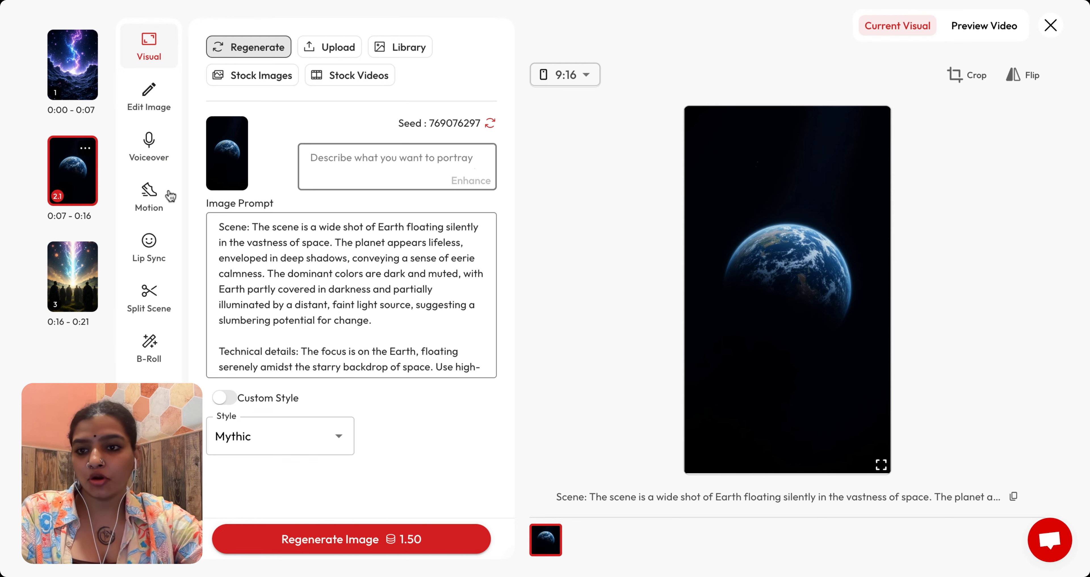
pyautogui.click(149, 146)
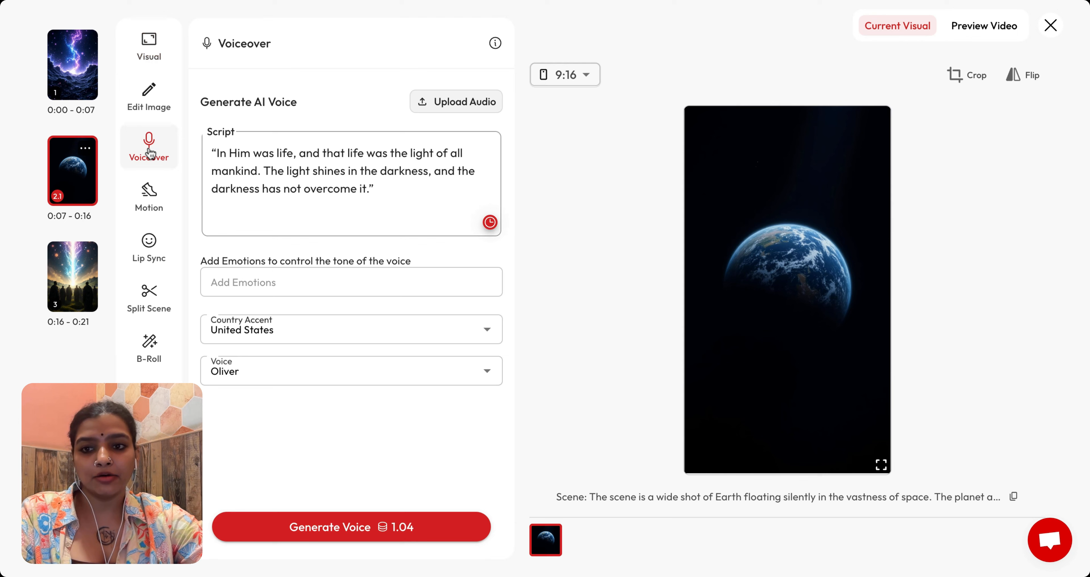
pyautogui.click(71, 246)
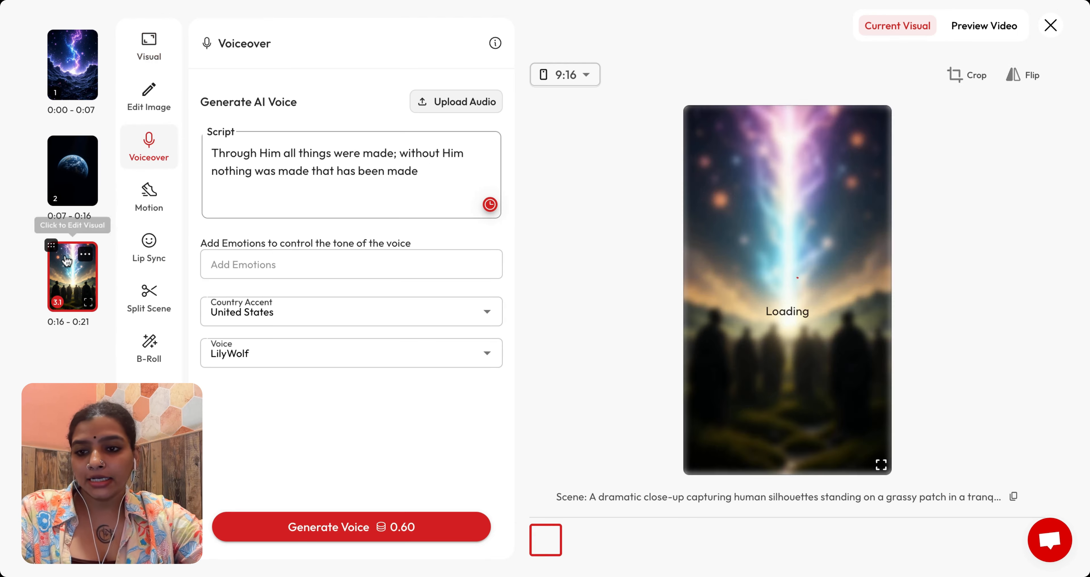
pyautogui.click(93, 164)
pyautogui.click(78, 57)
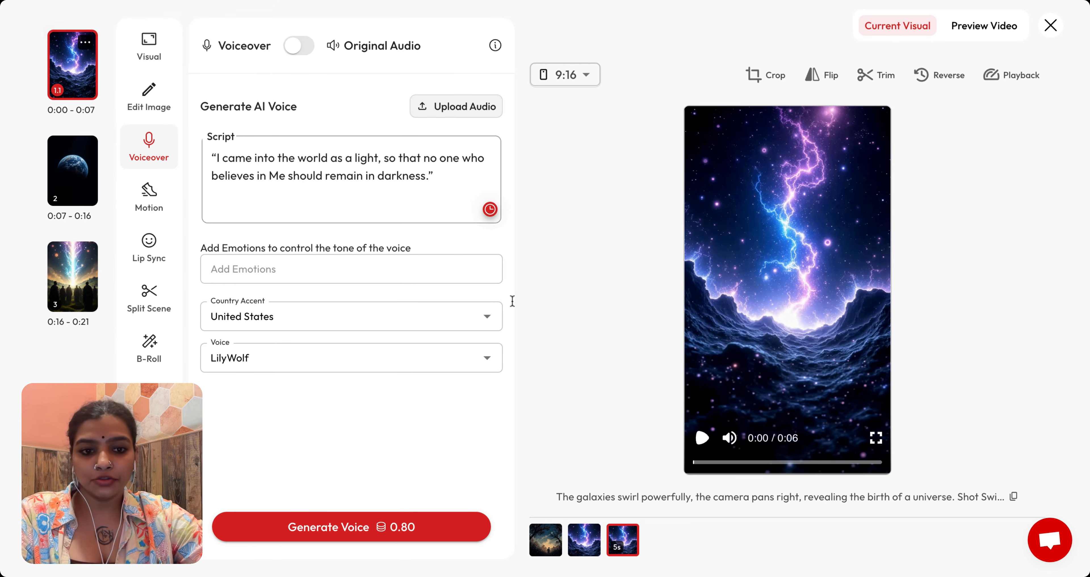
pyautogui.click(702, 438)
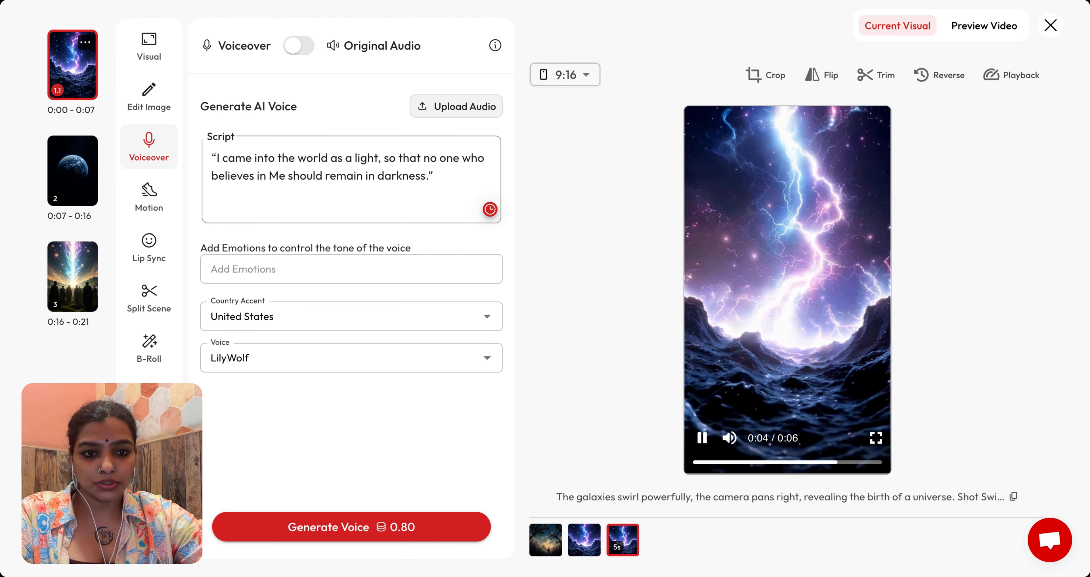
# Step: Open motion for the second scene and choose the Google Veo 3 Fast model
pyautogui.click(74, 168)
pyautogui.click(159, 203)
pyautogui.click(311, 101)
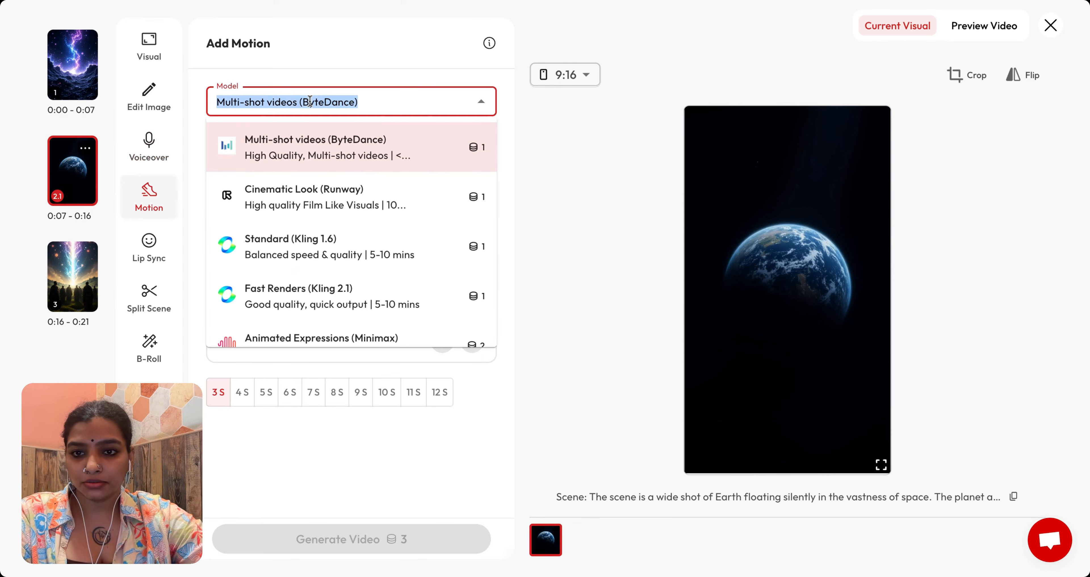
pyautogui.scroll(-8, 317, 206)
pyautogui.scroll(-3, 322, 205)
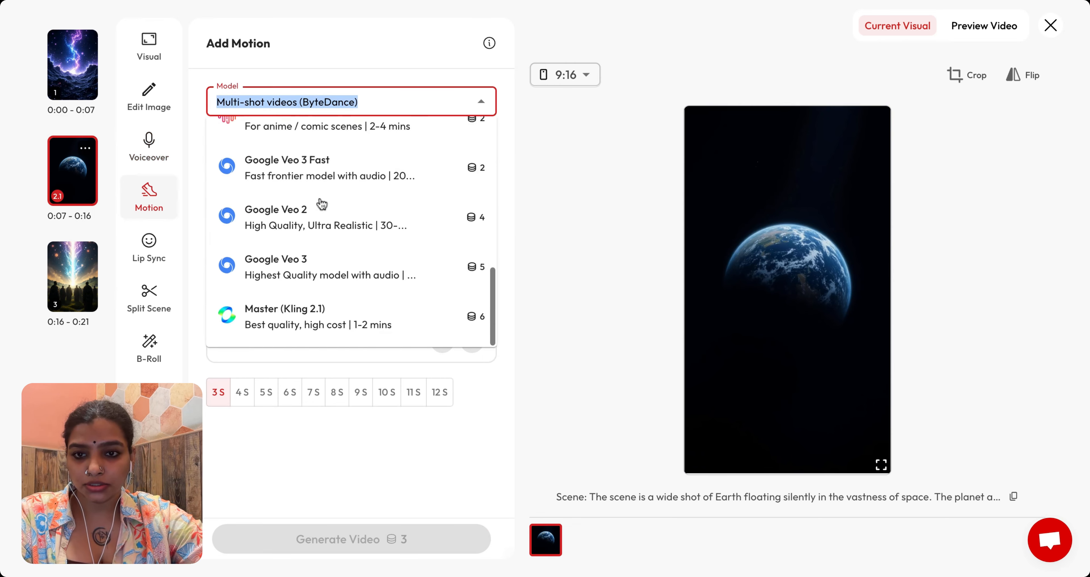
pyautogui.click(322, 174)
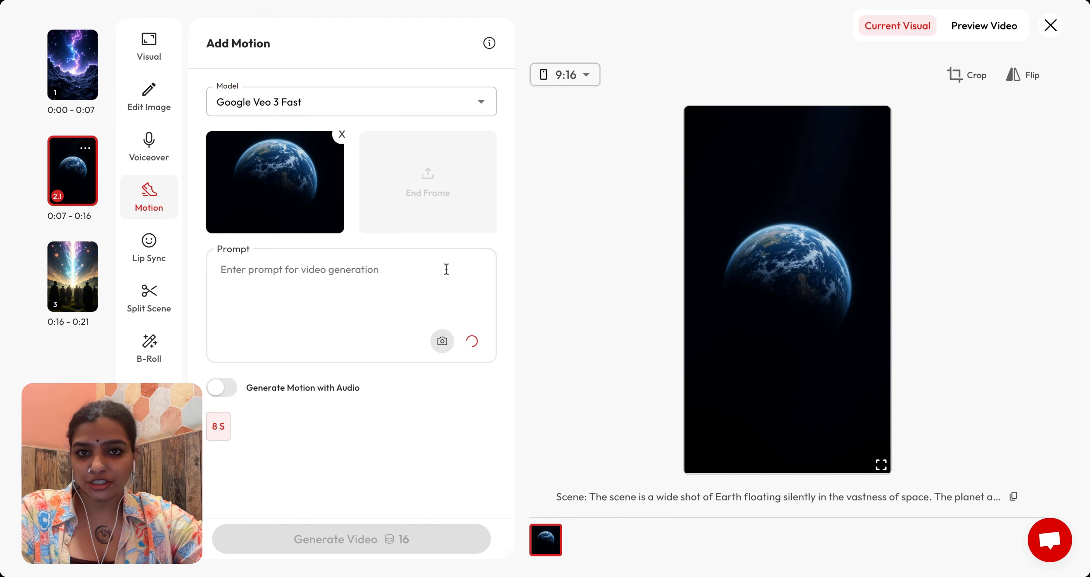
# Step: Set the third scene's video duration to 8 S and return to the second scene
pyautogui.click(53, 278)
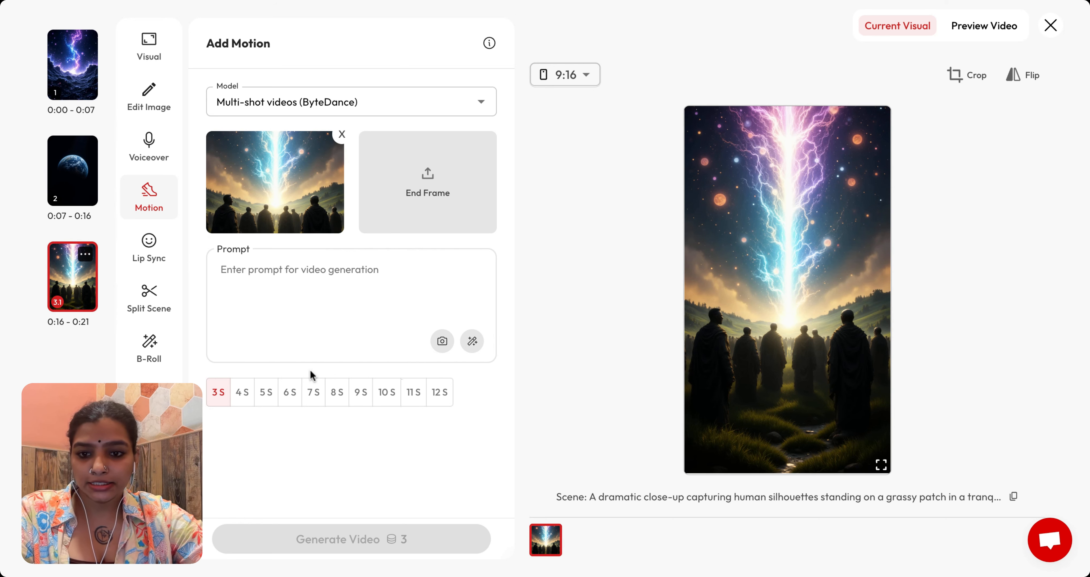
pyautogui.click(338, 394)
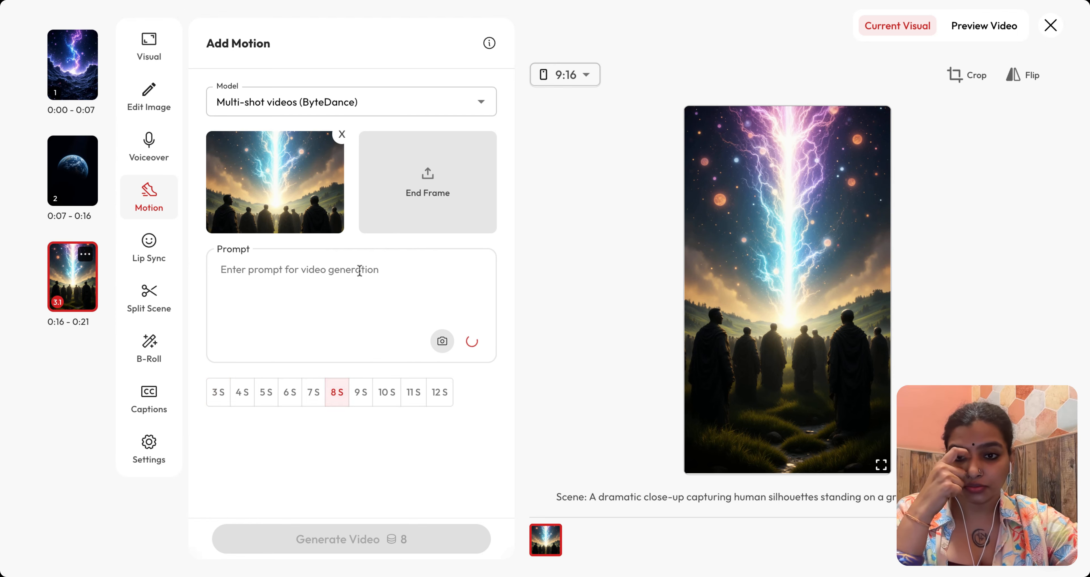
pyautogui.click(93, 171)
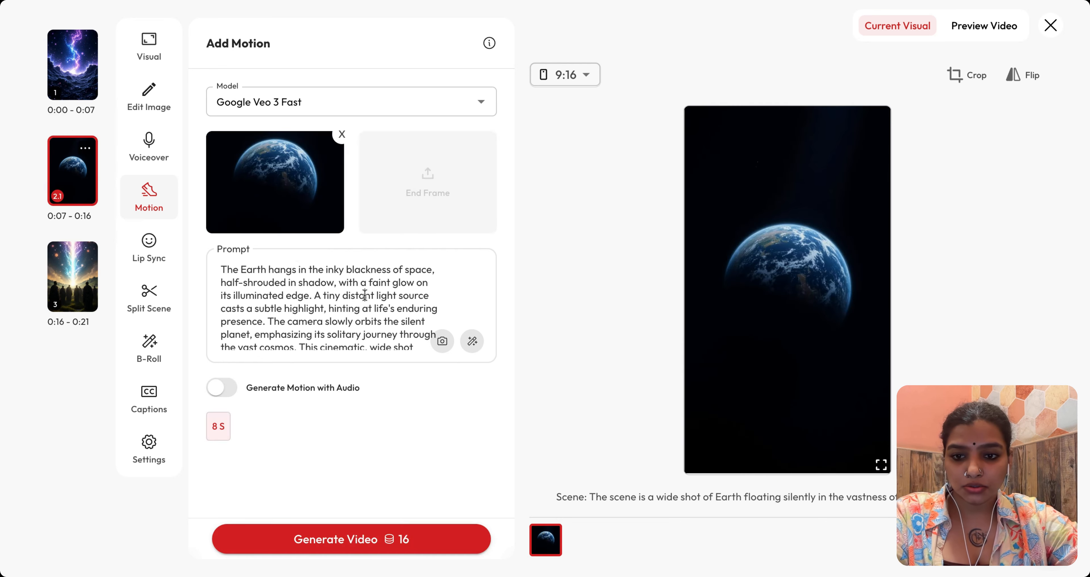
# Step: Generate the second scene's motion video
pyautogui.click(332, 537)
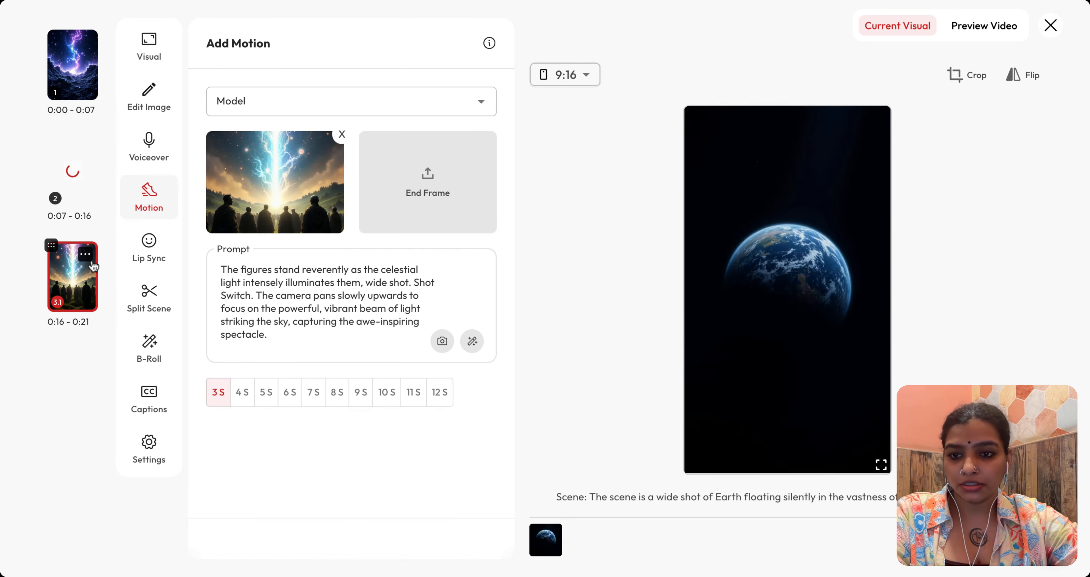
pyautogui.click(73, 173)
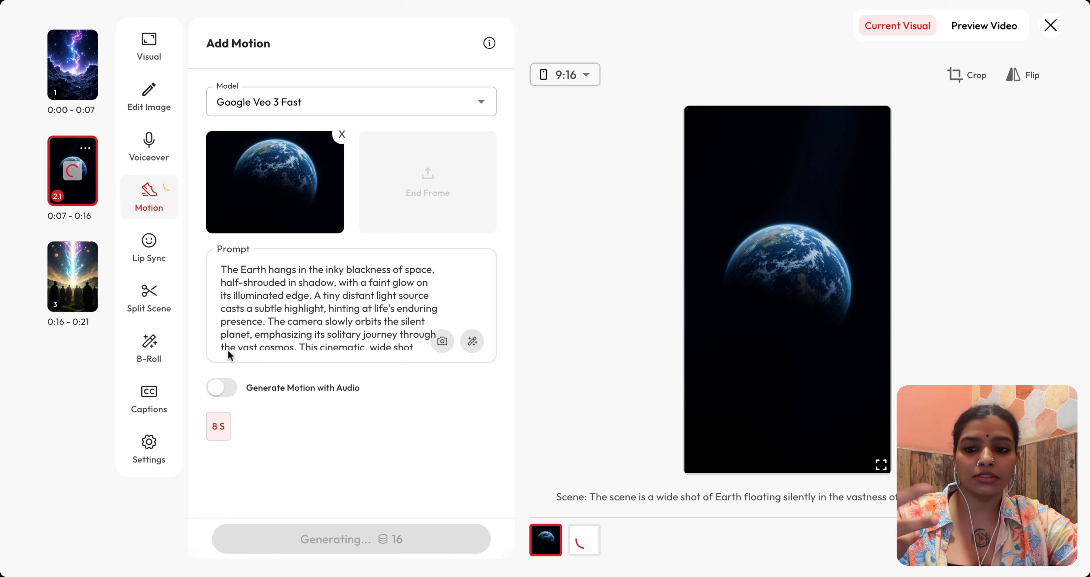
# Step: Set the third scene's video duration to 8 S and generate its motion video
pyautogui.click(87, 275)
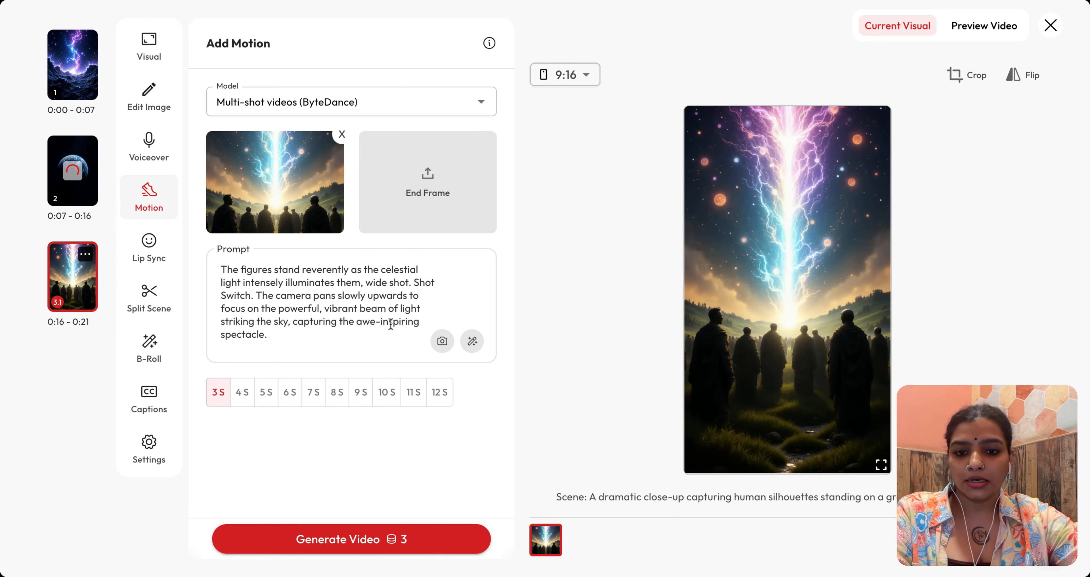
pyautogui.click(337, 396)
pyautogui.click(386, 540)
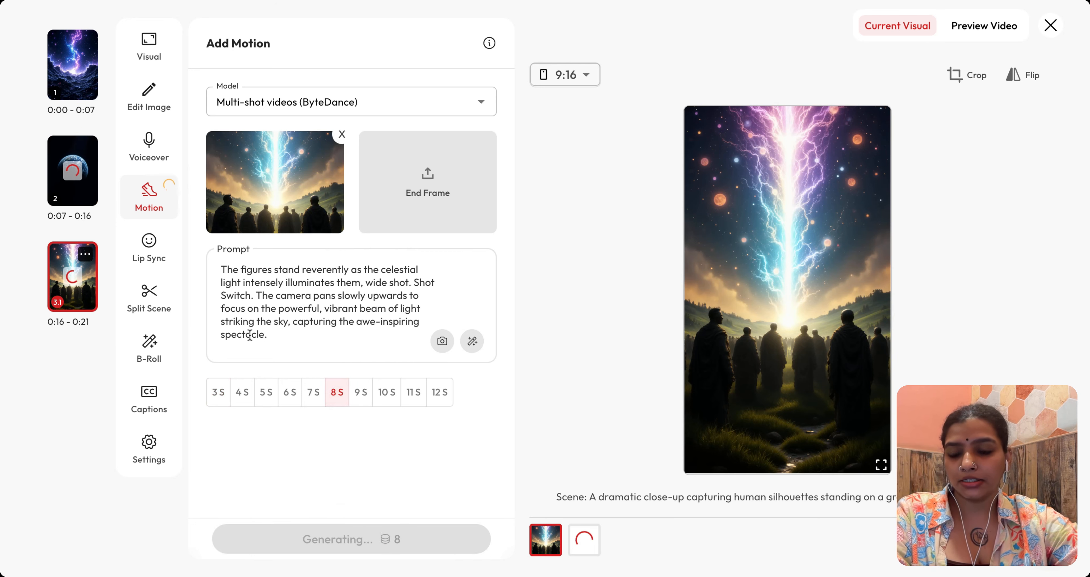
# Step: Check each scene's generation progress and close the scene editor
pyautogui.moveTo(60, 150)
pyautogui.mouseDown()
pyautogui.moveTo(55, 258)
pyautogui.moveTo(47, 125)
pyautogui.moveTo(45, 243)
pyautogui.moveTo(42, 216)
pyautogui.moveTo(42, 106)
pyautogui.moveTo(47, 165)
pyautogui.moveTo(51, 150)
pyautogui.mouseUp()
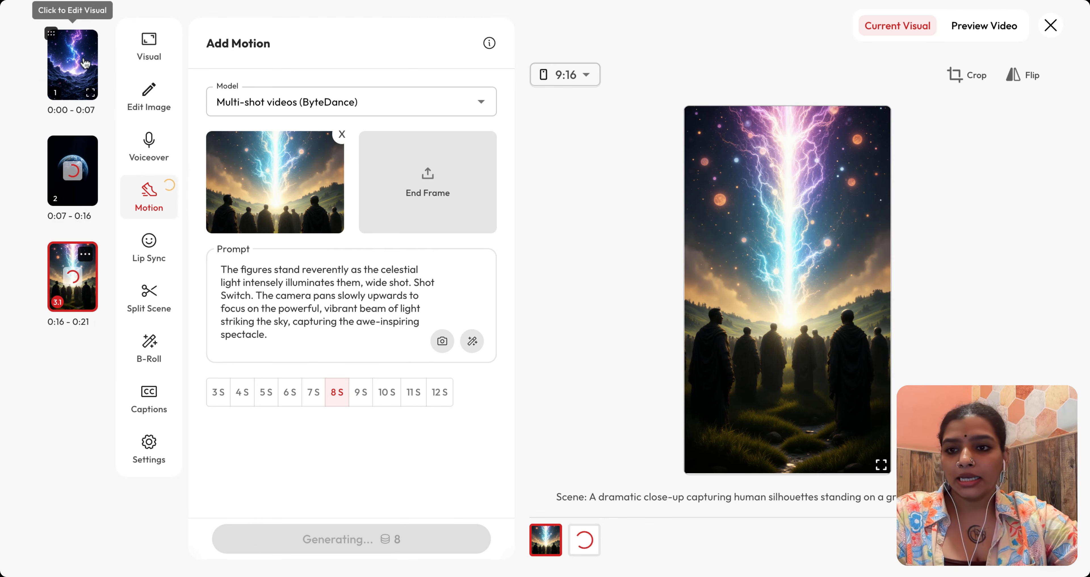
pyautogui.click(72, 63)
pyautogui.click(77, 190)
pyautogui.click(84, 264)
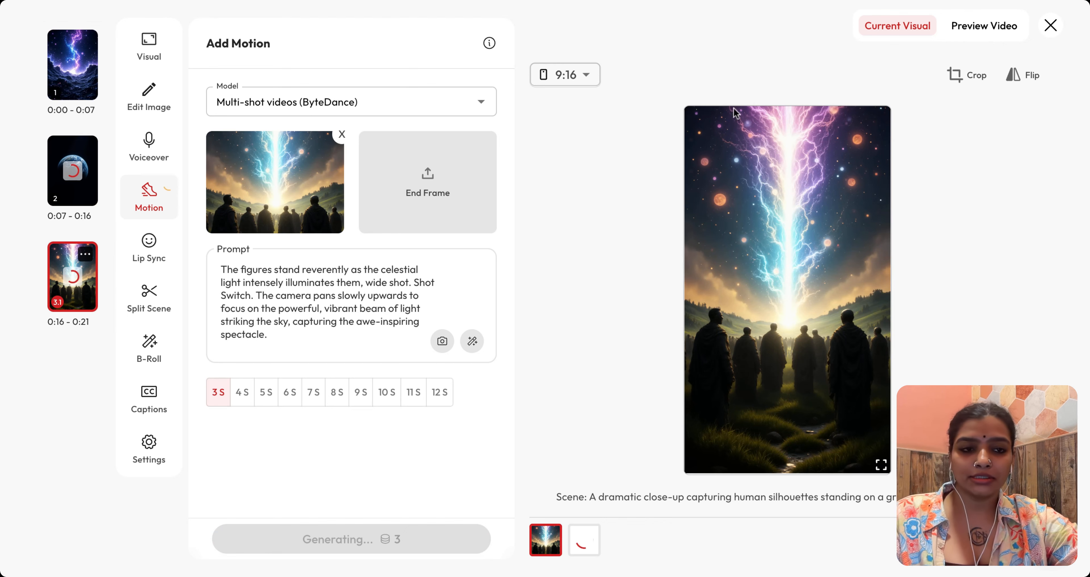
pyautogui.click(1054, 26)
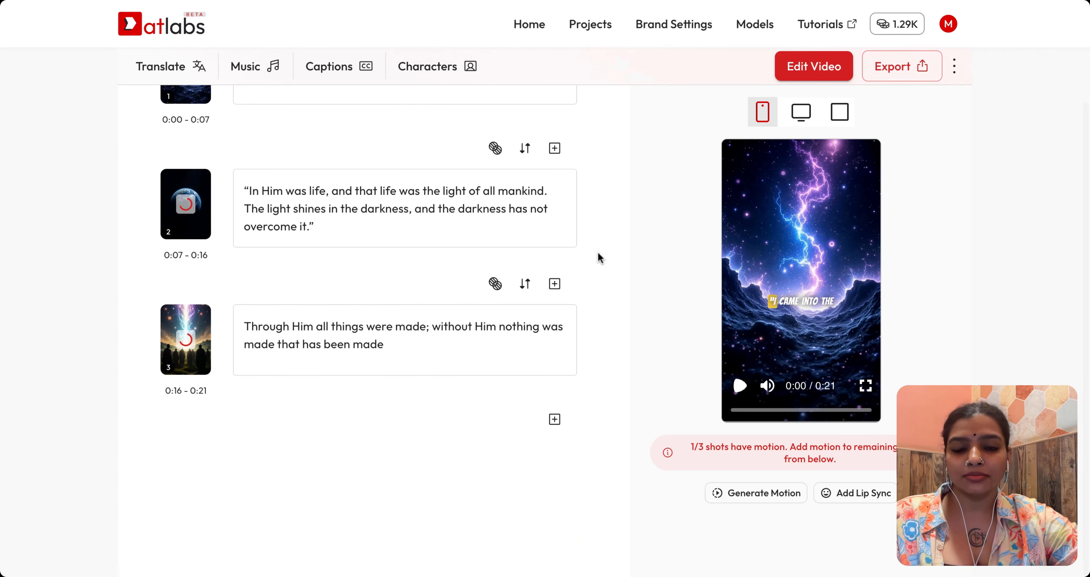
# Step: Add a new scene at the end, then delete it and close the scene editor
pyautogui.scroll(-3, 596, 257)
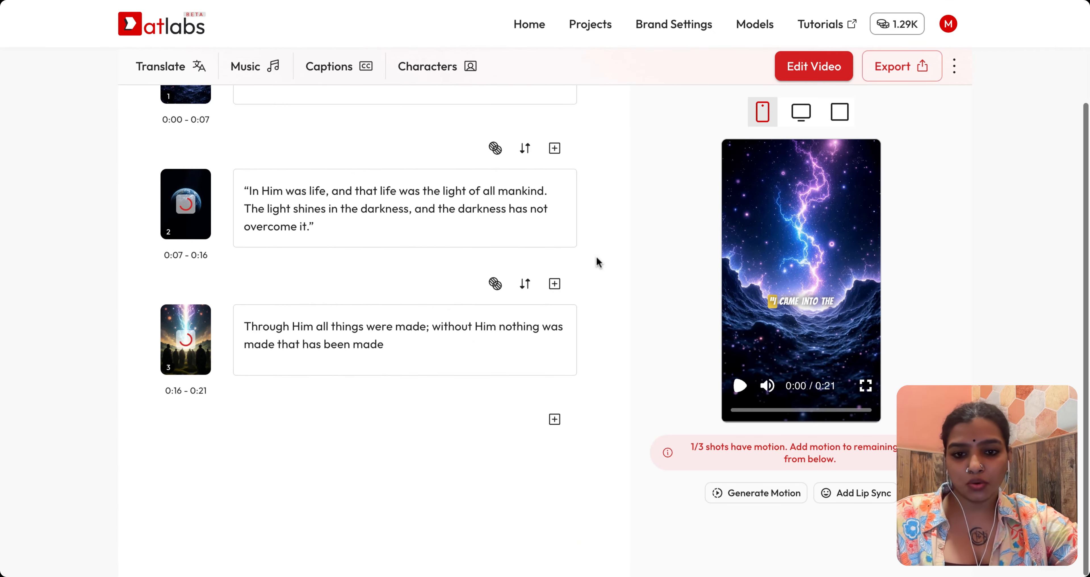
pyautogui.click(554, 422)
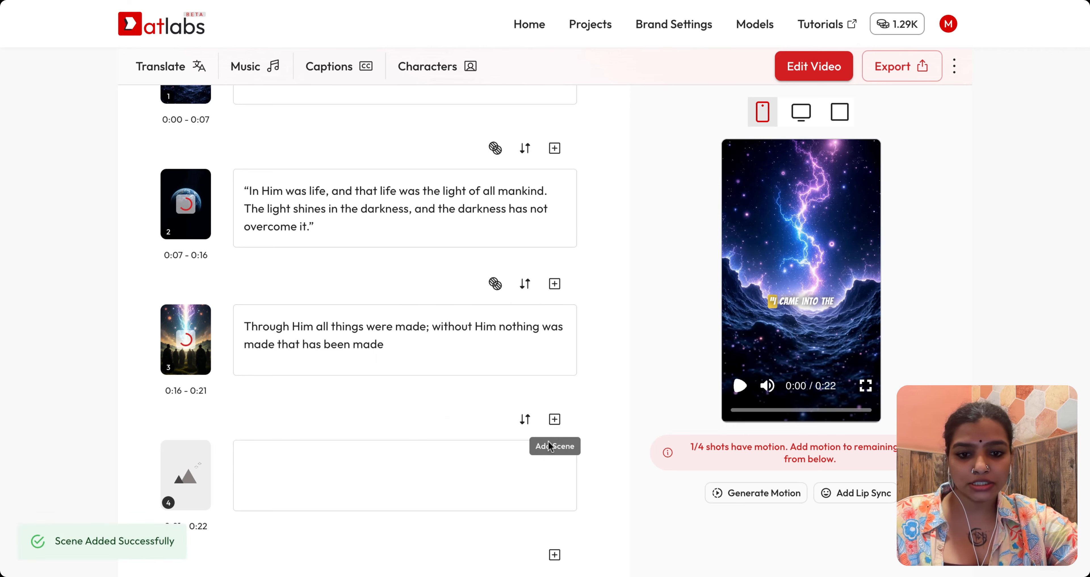
pyautogui.scroll(-2, 556, 520)
pyautogui.click(171, 448)
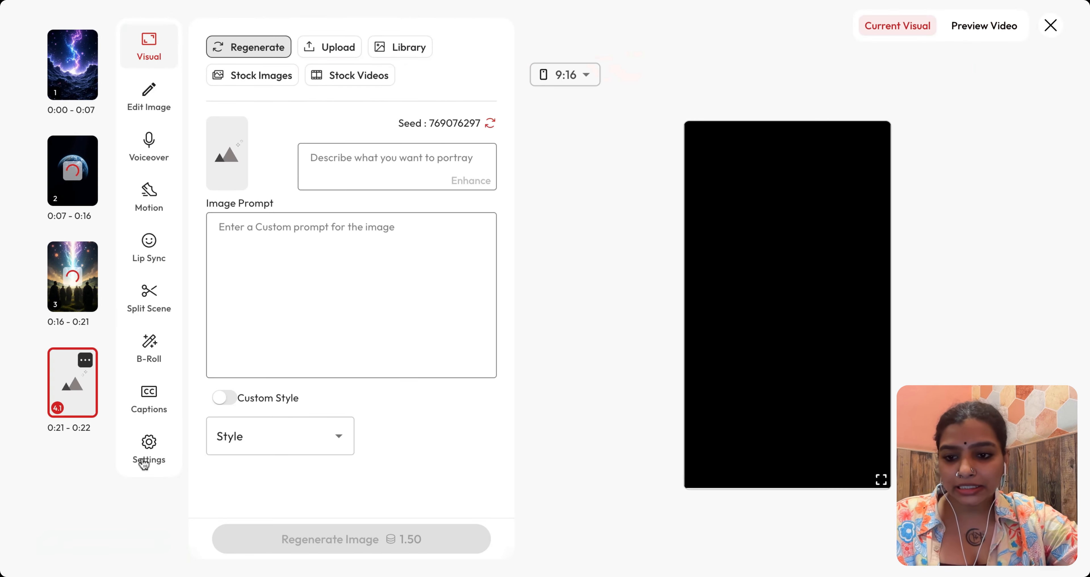
pyautogui.click(150, 449)
pyautogui.click(285, 520)
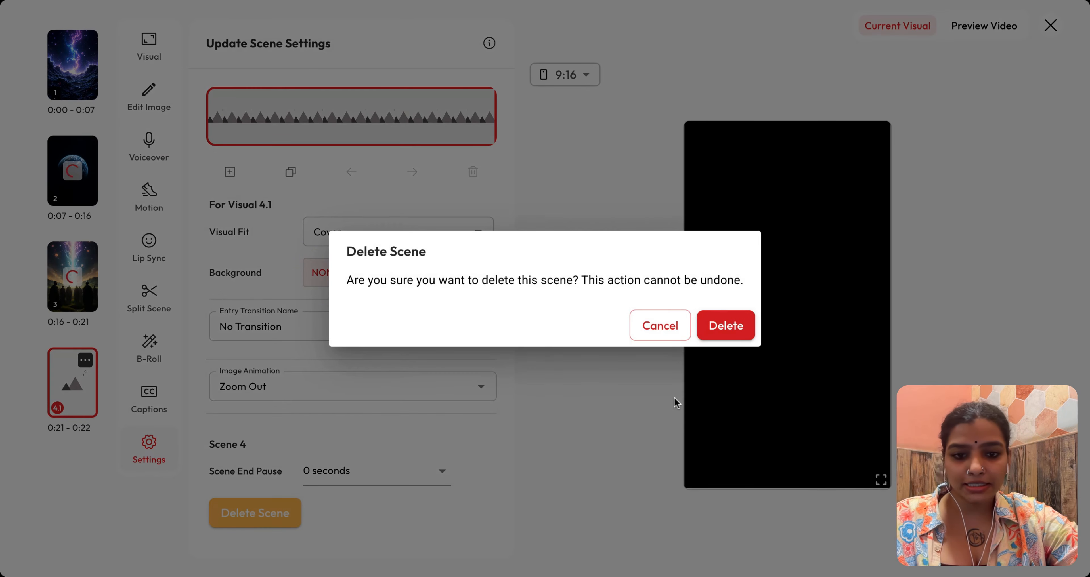
pyautogui.click(725, 327)
pyautogui.click(85, 254)
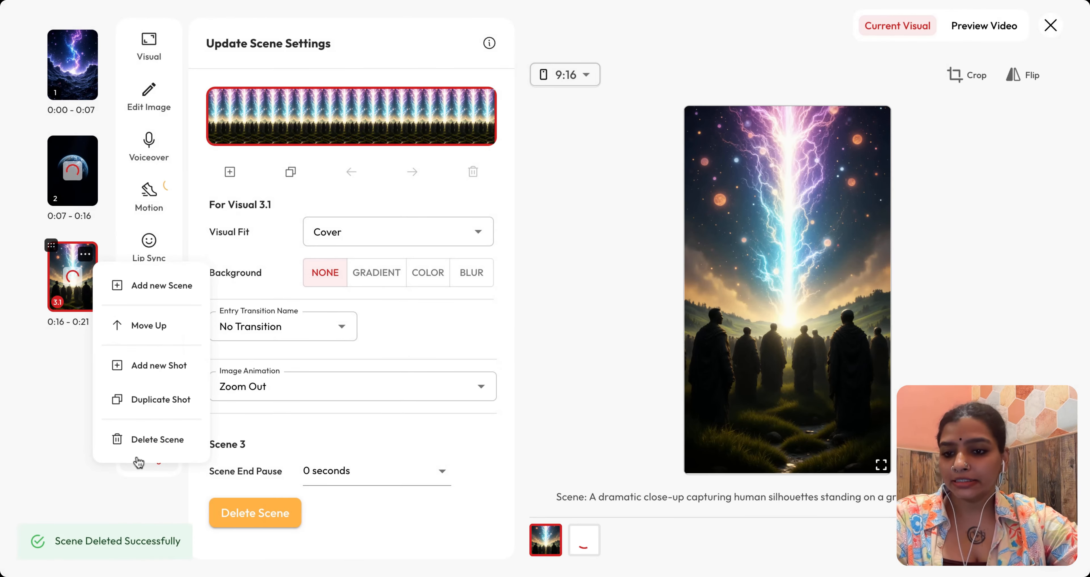
pyautogui.click(28, 400)
pyautogui.click(1050, 26)
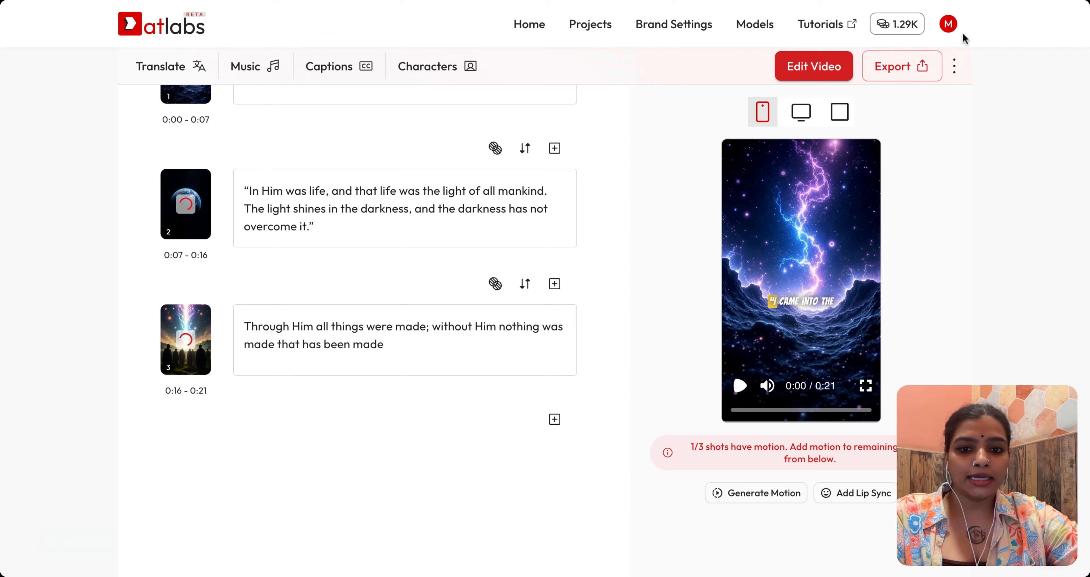
# Step: Watch the video preview in full screen
pyautogui.scroll(-3, 393, 245)
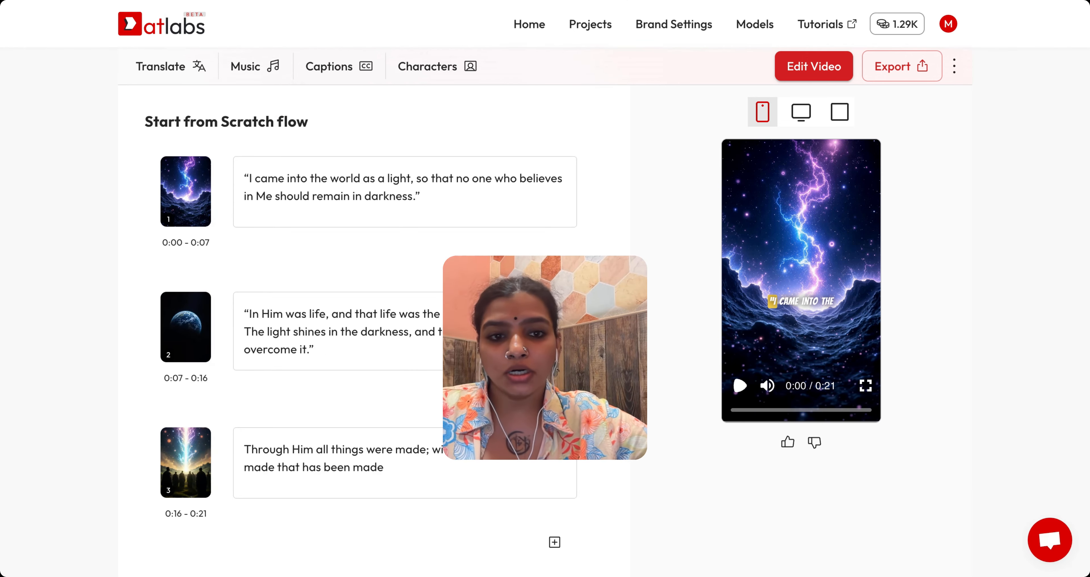
pyautogui.click(866, 386)
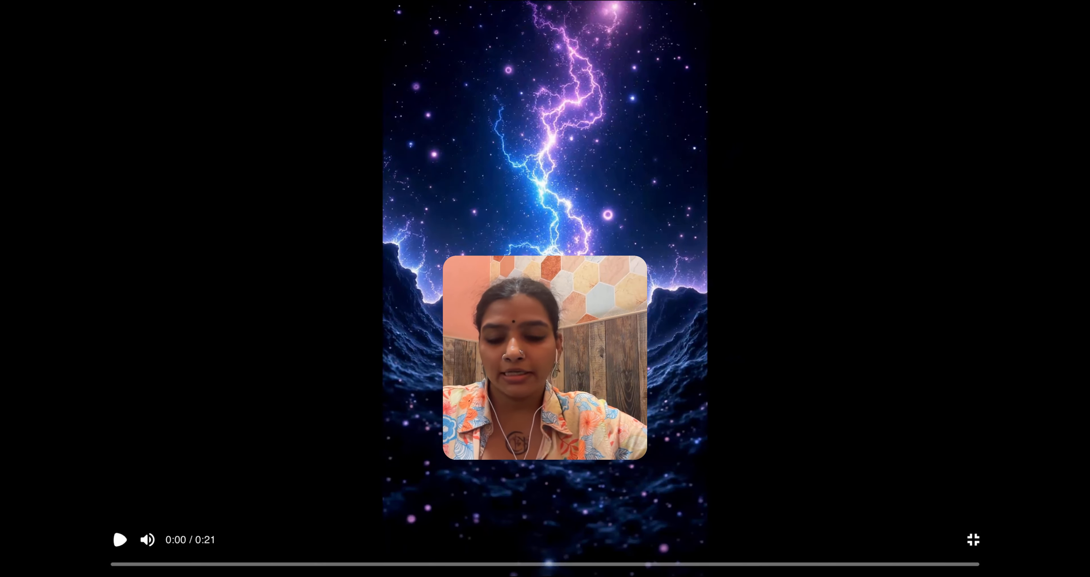
pyautogui.press('Escape')
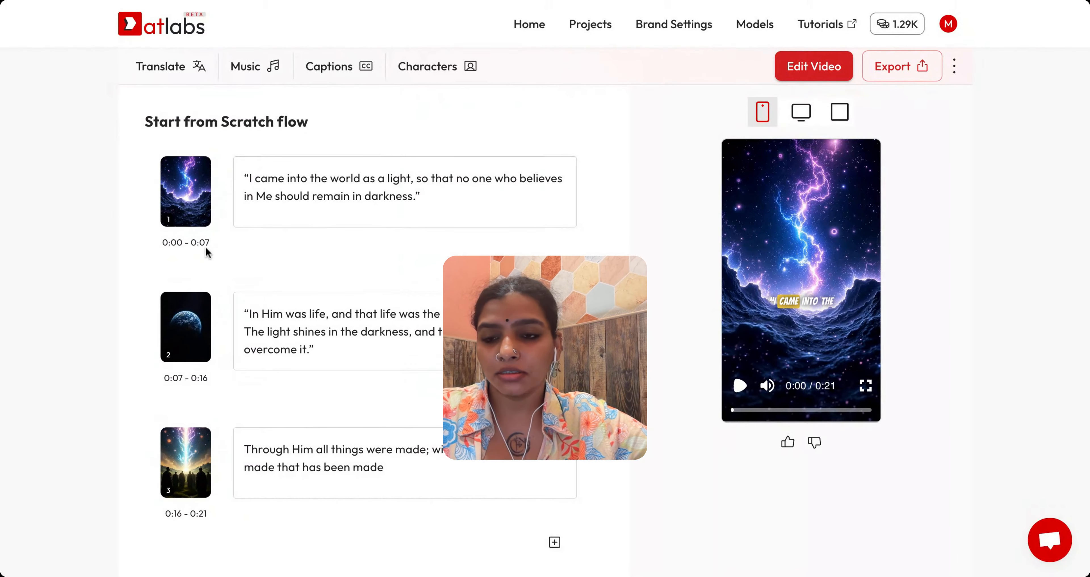
# Step: Turn on background music and choose the Inspiring Cinematic track
pyautogui.click(253, 68)
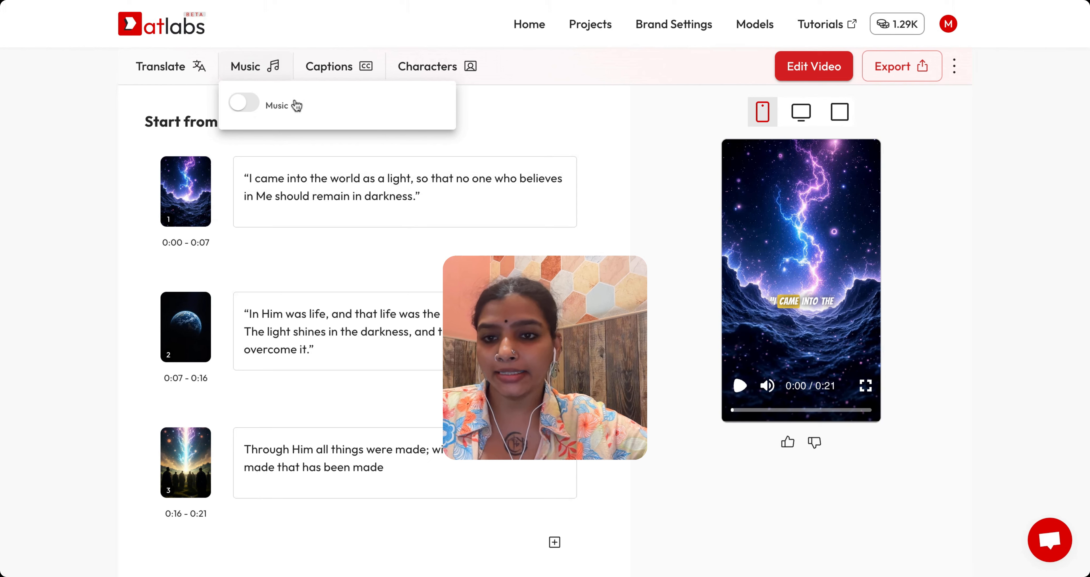
pyautogui.click(245, 108)
pyautogui.click(288, 144)
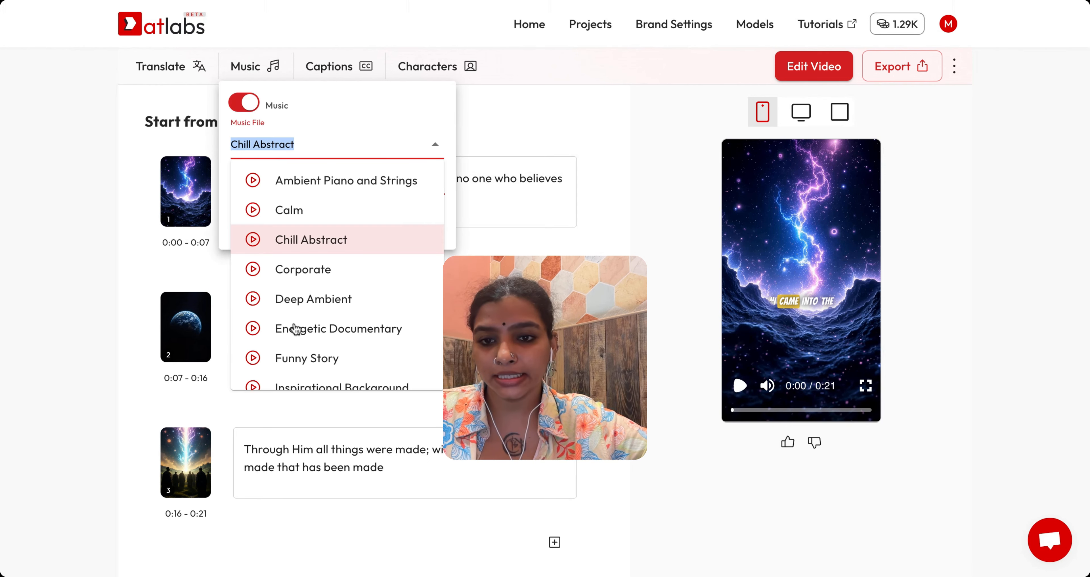
pyautogui.scroll(-12, 336, 212)
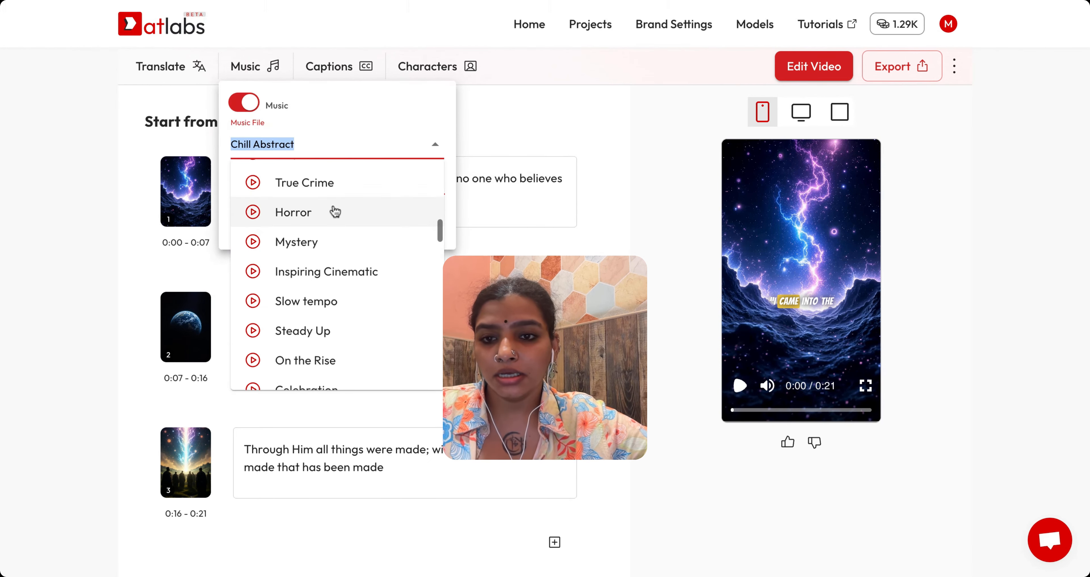
pyautogui.click(322, 271)
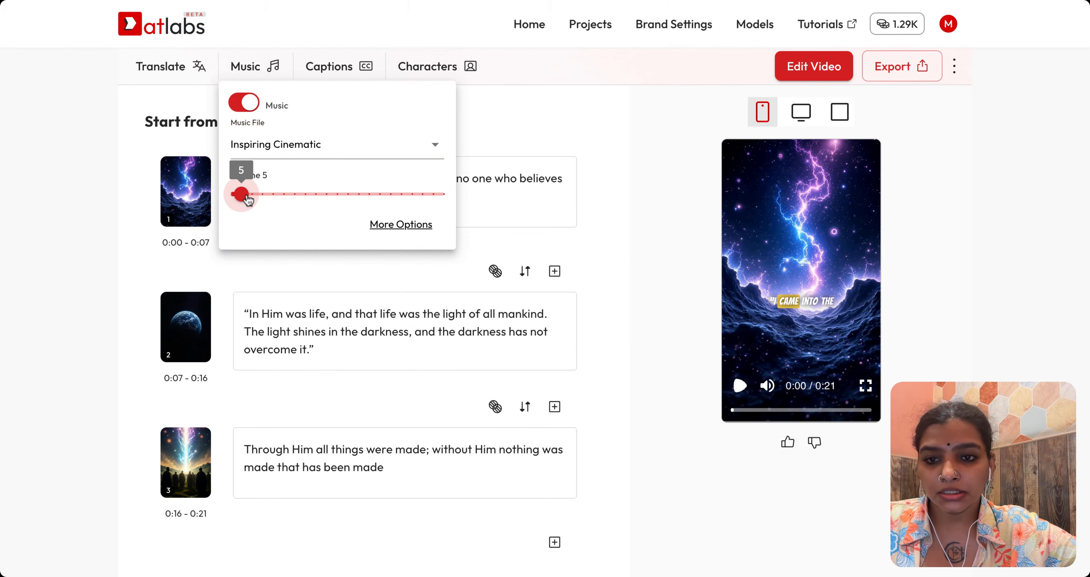
# Step: Choose the third caption style and lower the captions' vertical position slightly
pyautogui.click(345, 69)
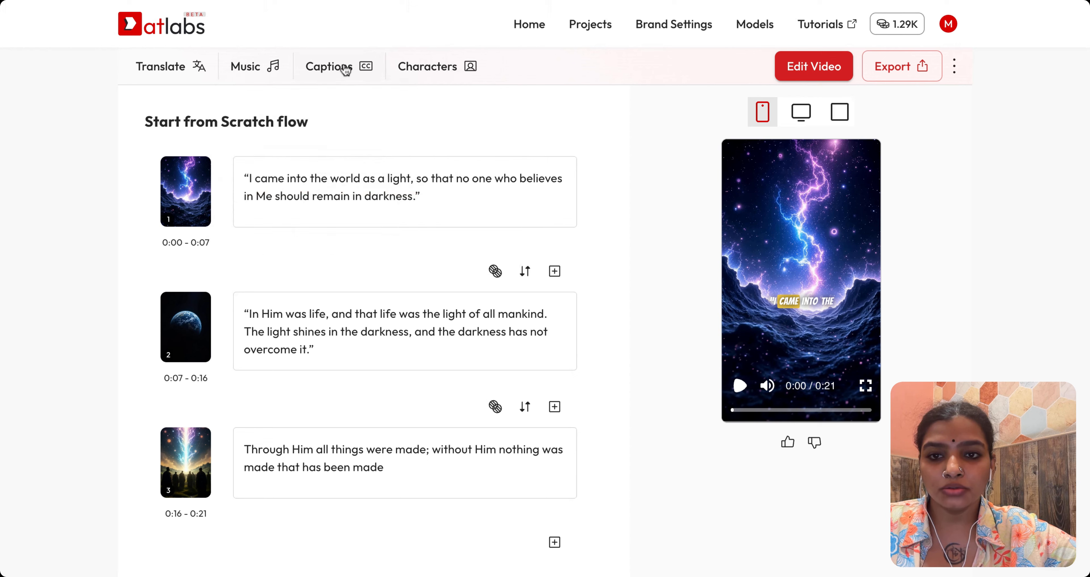
pyautogui.click(344, 69)
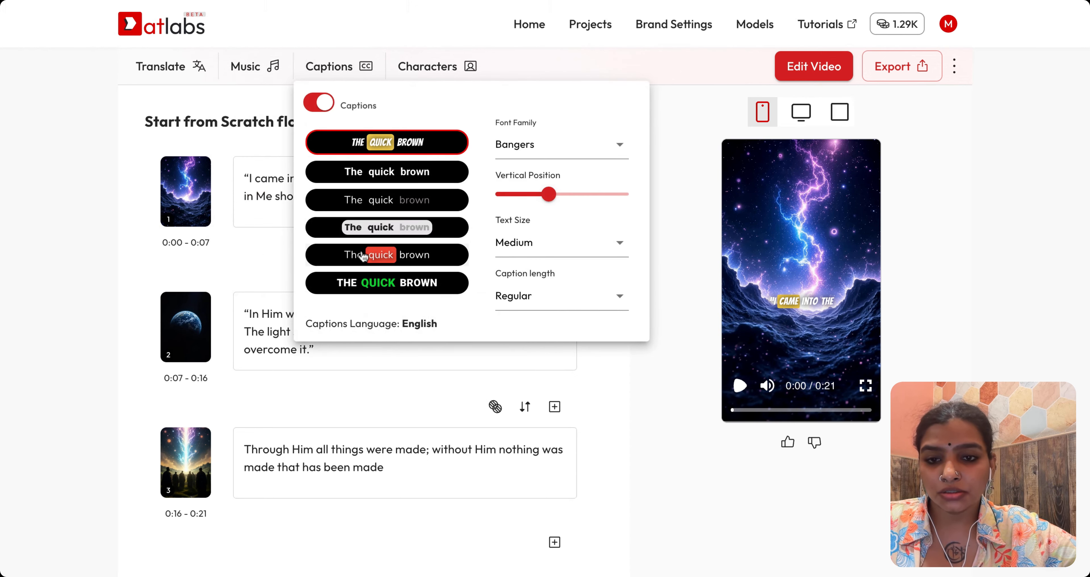
pyautogui.click(400, 203)
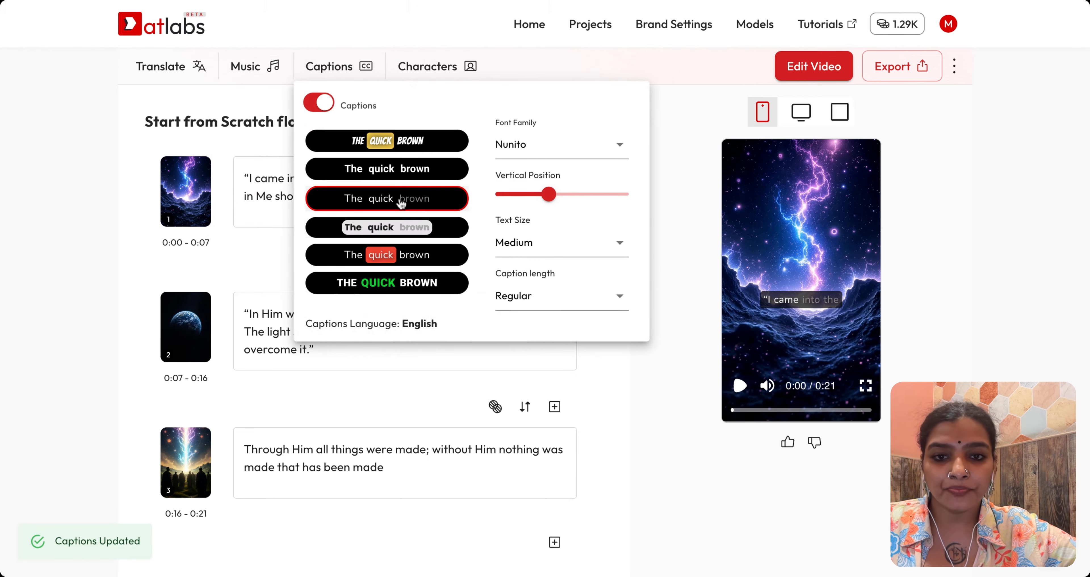
pyautogui.moveTo(542, 197)
pyautogui.mouseDown()
pyautogui.moveTo(523, 196)
pyautogui.moveTo(534, 196)
pyautogui.mouseUp()
# Step: Set the caption text size to Small and the caption length to Short
pyautogui.click(539, 243)
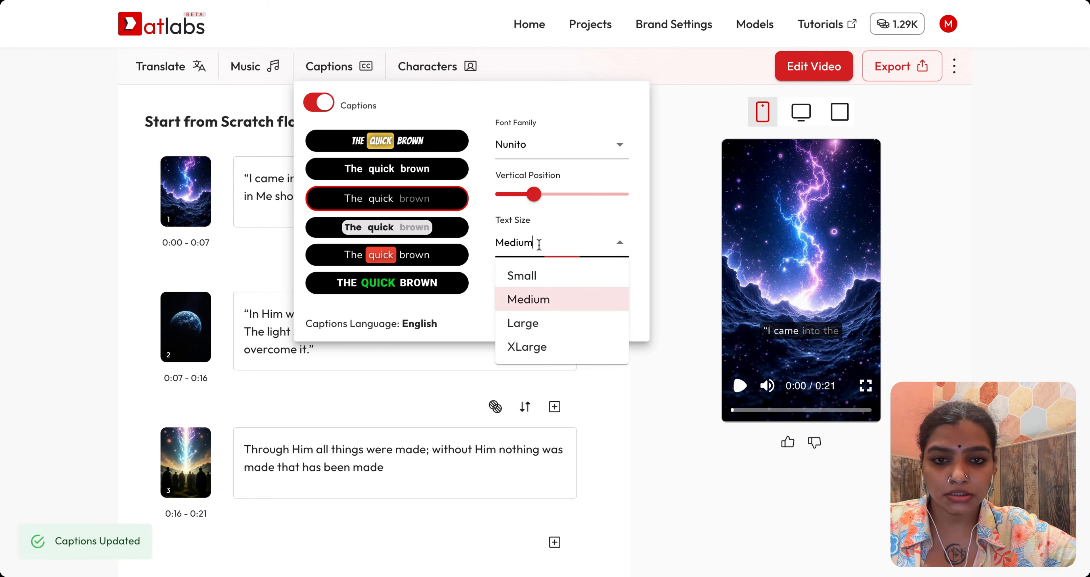
pyautogui.click(542, 278)
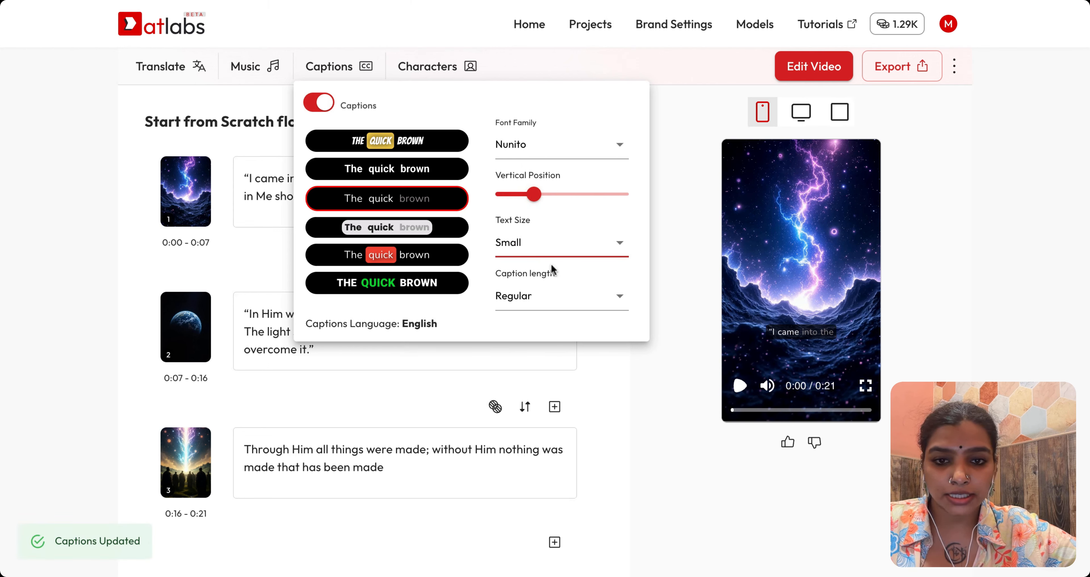
pyautogui.click(546, 300)
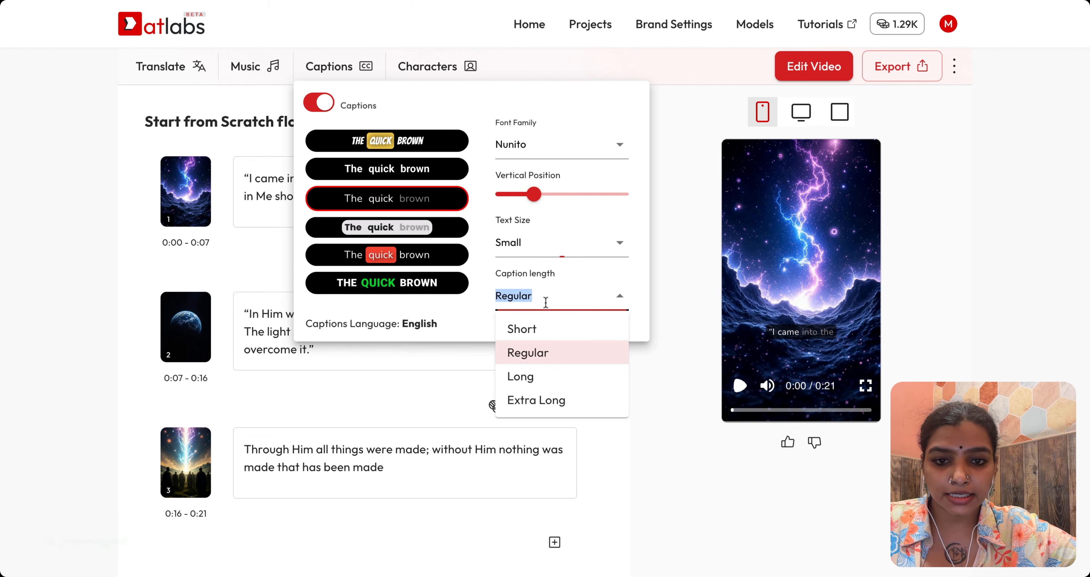
pyautogui.click(548, 334)
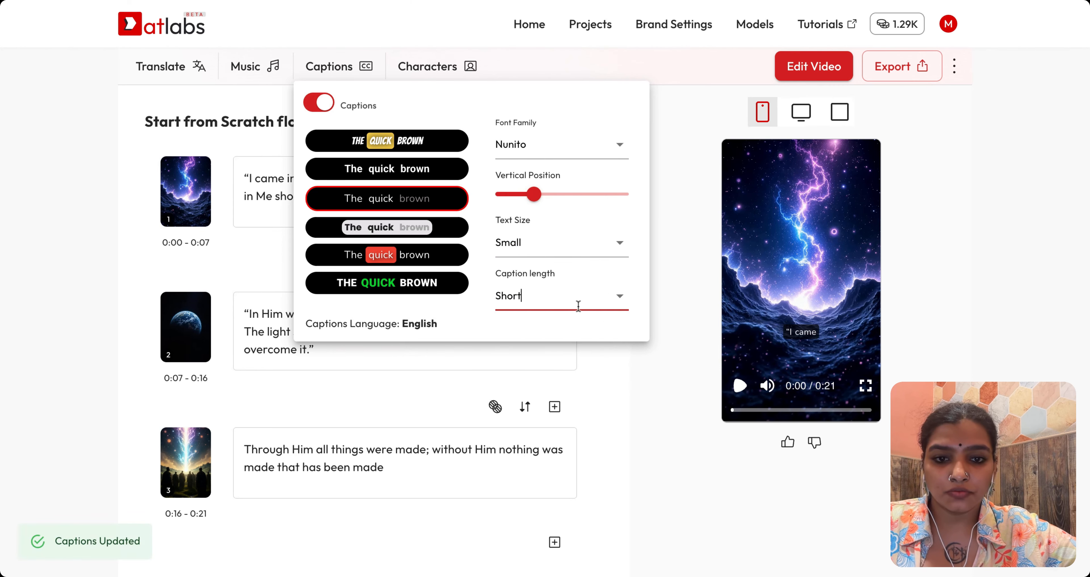
pyautogui.click(658, 135)
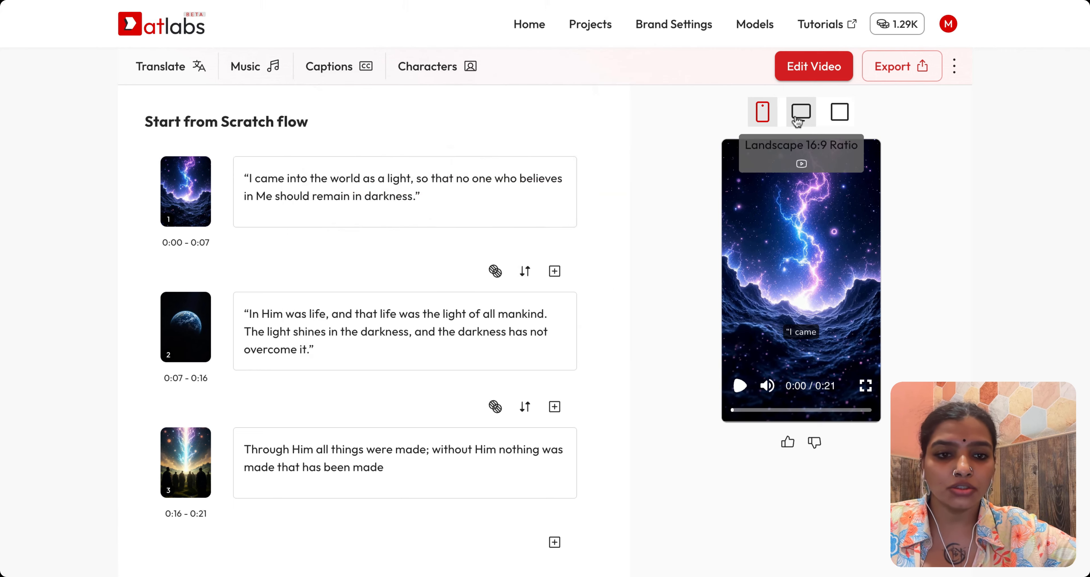
# Step: Compare the aspect ratios, set the video to Square 1:1, and jump the preview to the second scene
pyautogui.click(798, 121)
pyautogui.click(767, 117)
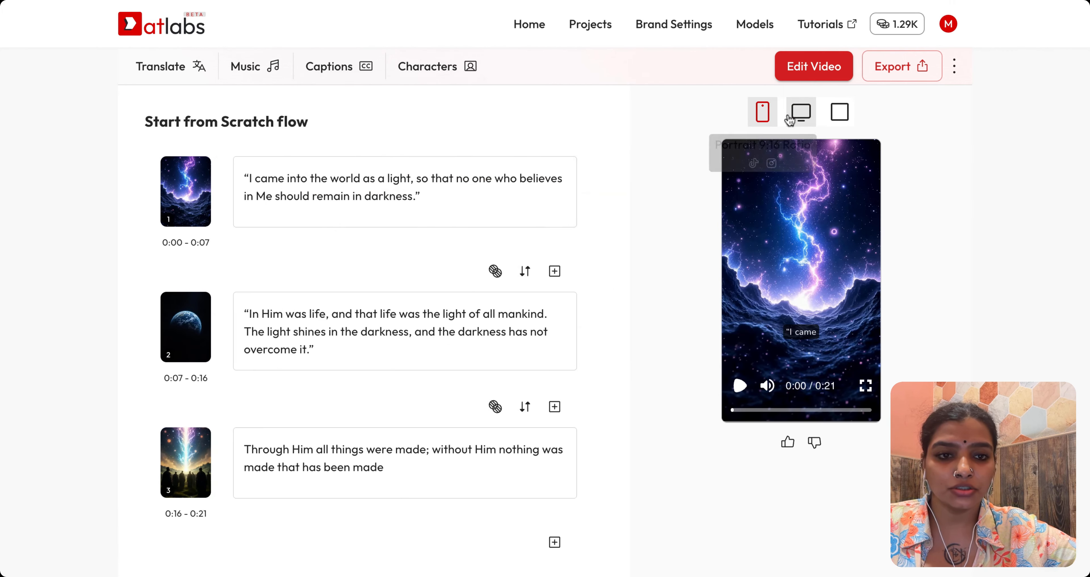
pyautogui.click(800, 113)
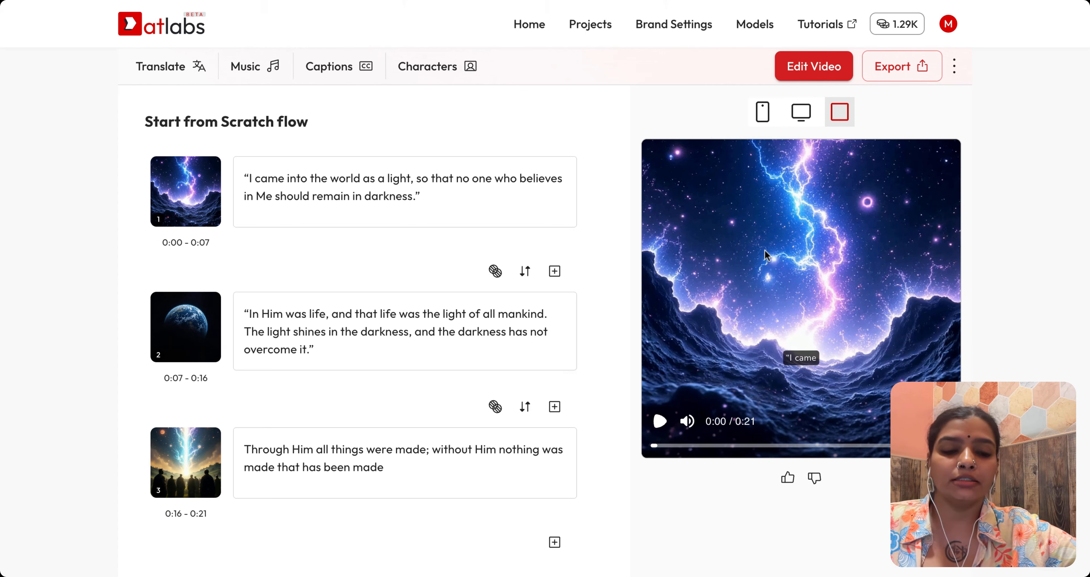
pyautogui.click(765, 113)
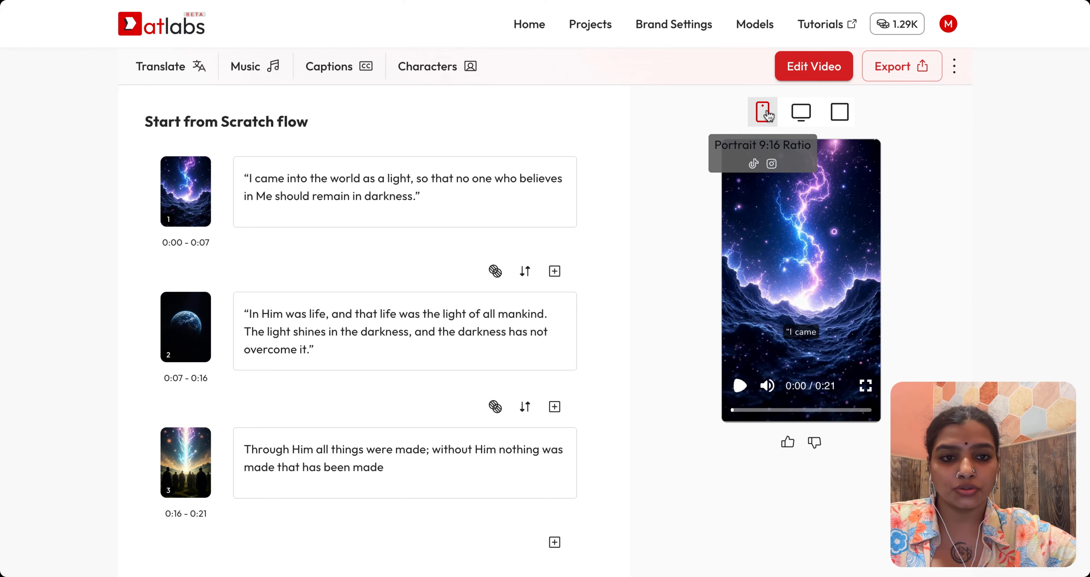
pyautogui.click(840, 113)
pyautogui.click(185, 351)
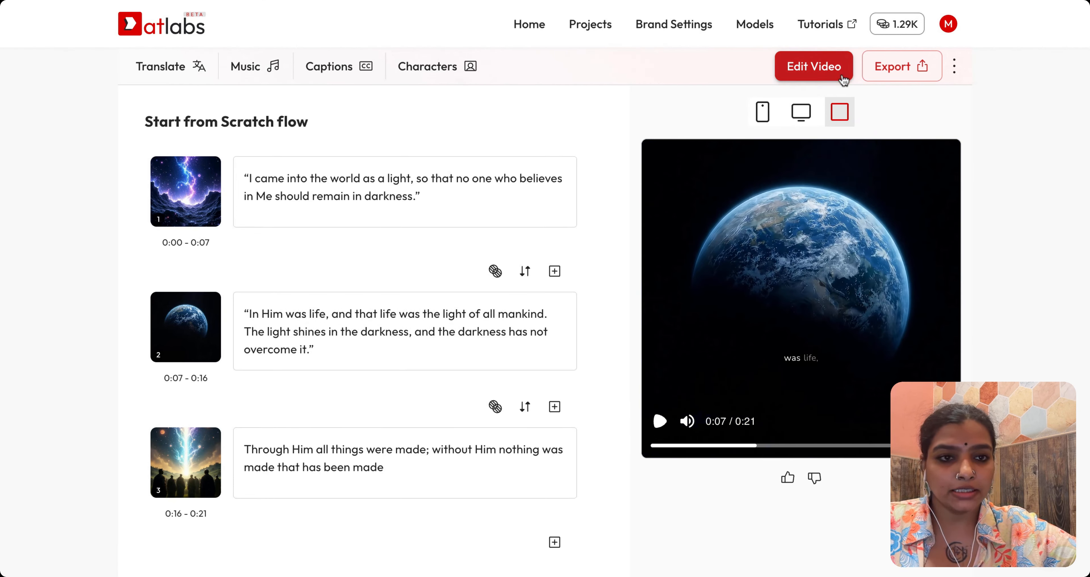
# Step: Export the finished video
pyautogui.click(905, 66)
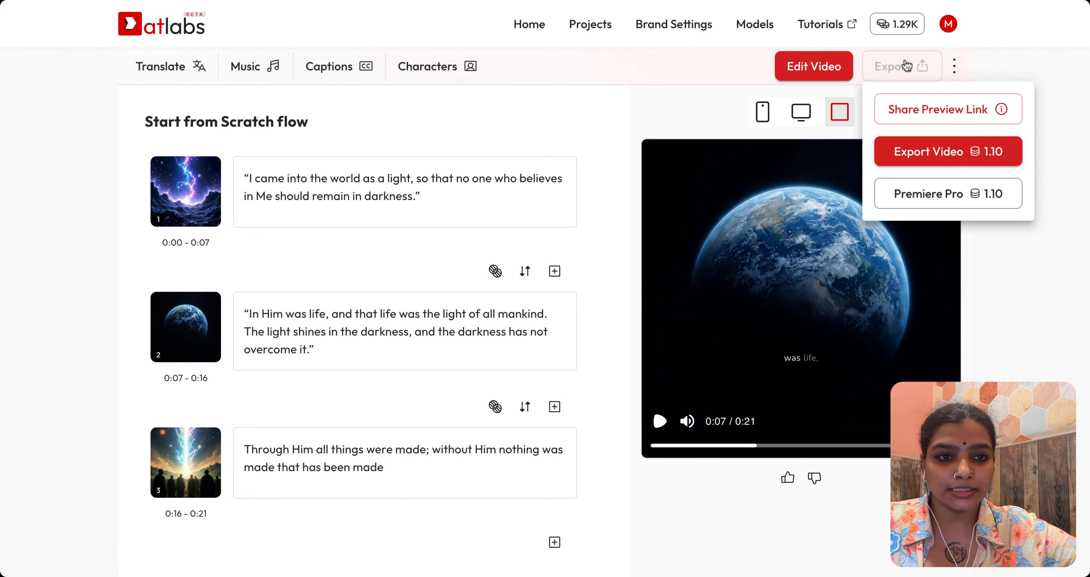
pyautogui.click(911, 153)
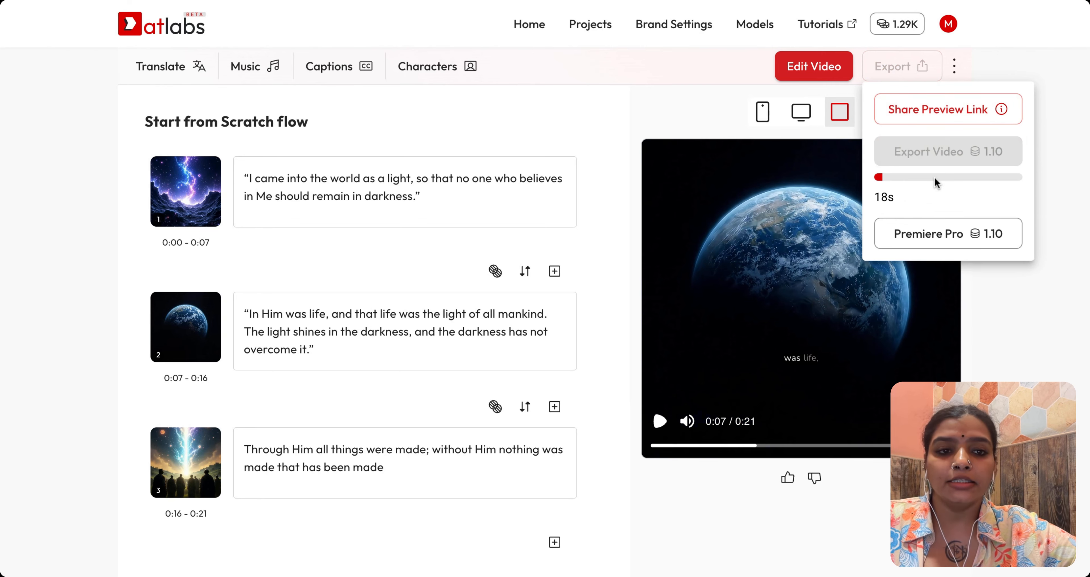